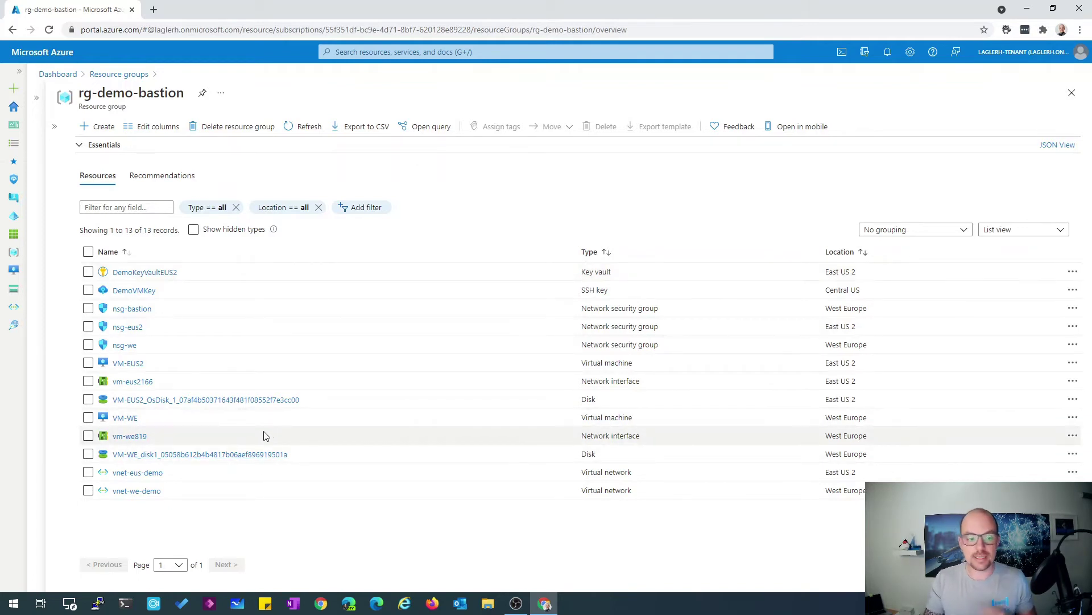
Review the subnets of the vnet-we-demo virtual network and return to the rg-demo-bastion resource group
left_click(141, 493)
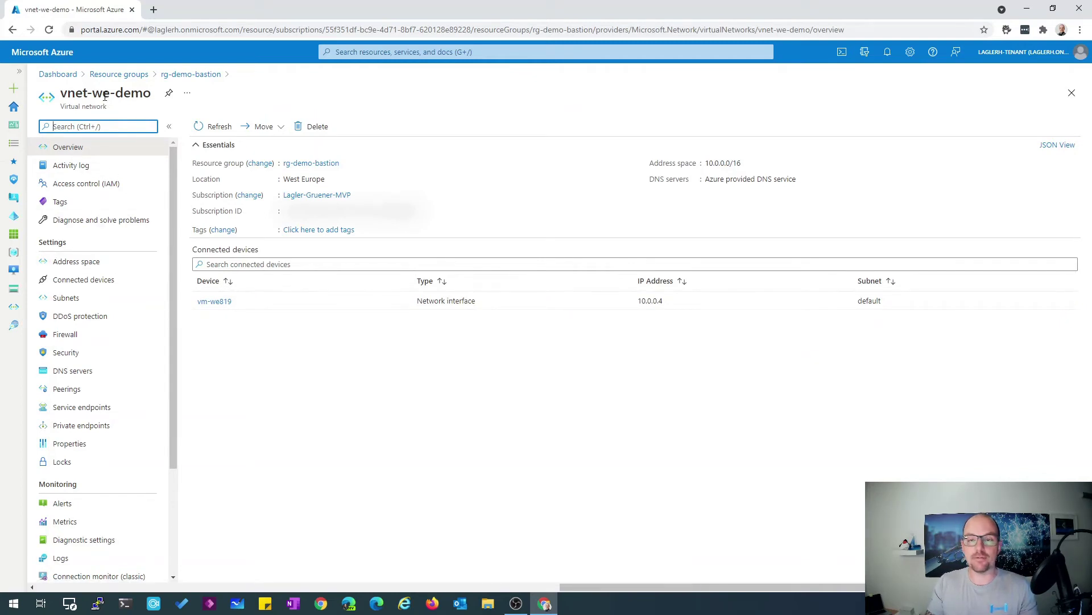
left_click(72, 300)
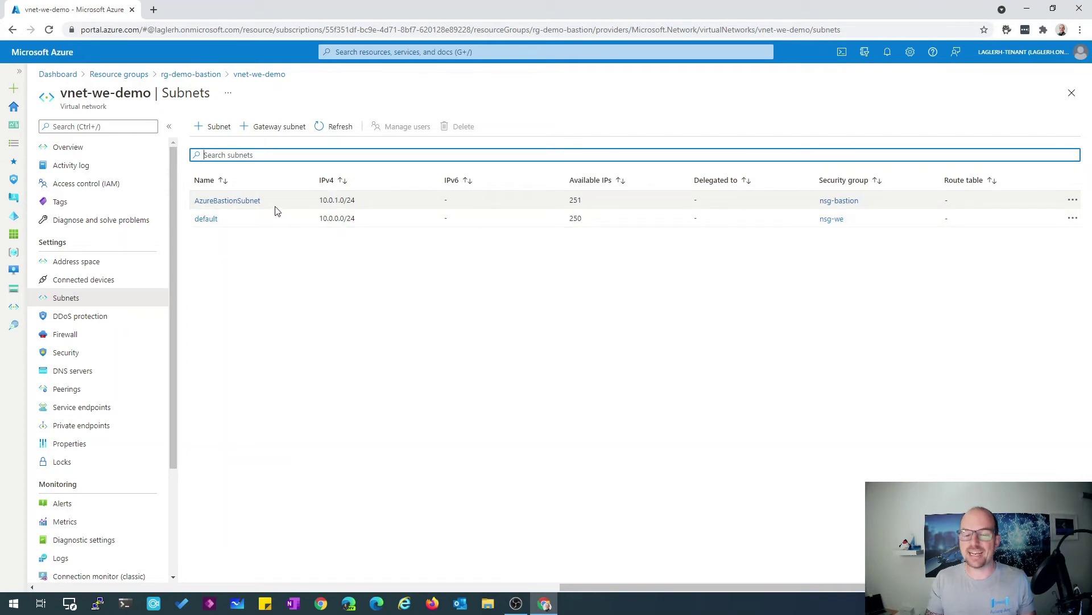
left_click(258, 73)
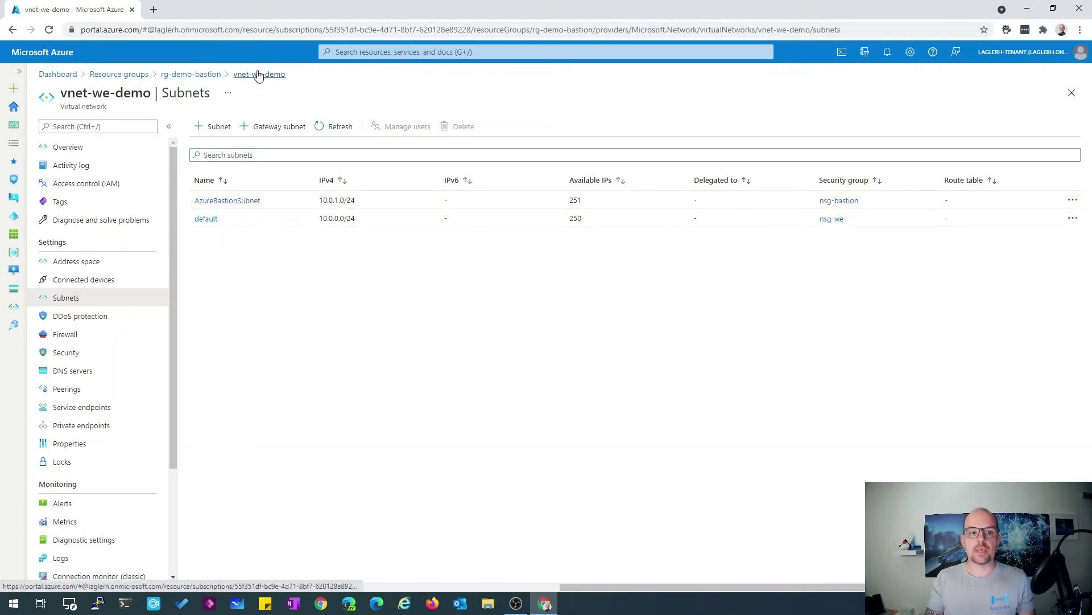
left_click(180, 76)
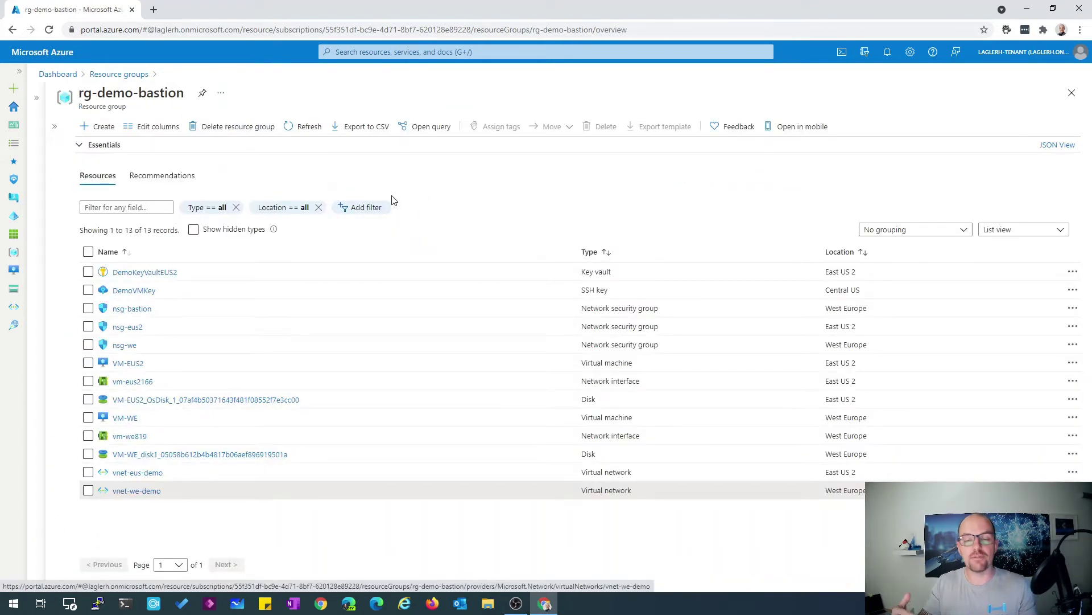
Search the portal for bastion and open the Bastions service
left_click(407, 53)
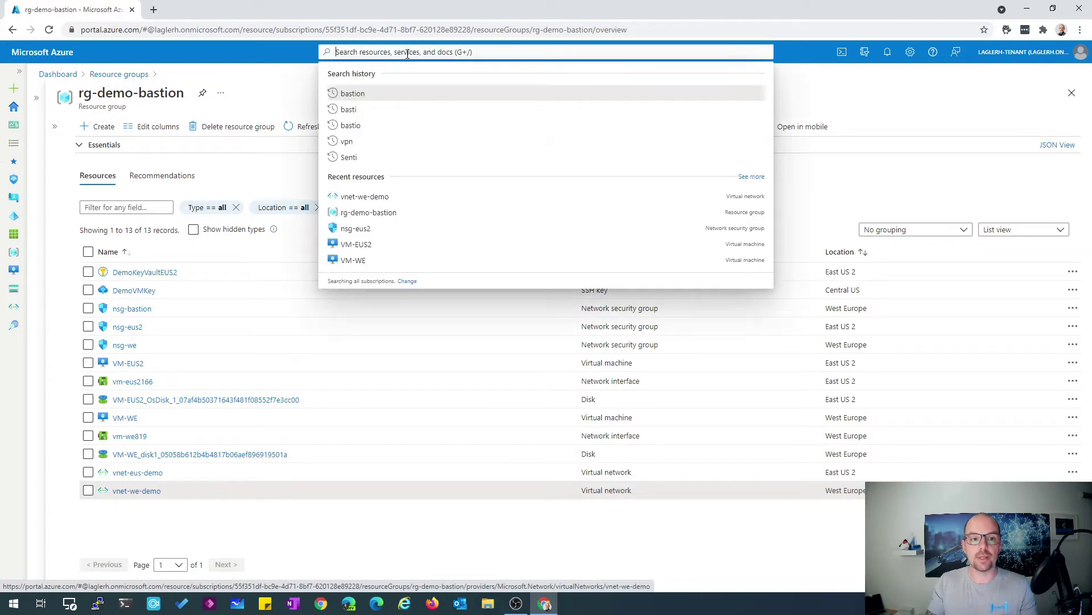
type("bast")
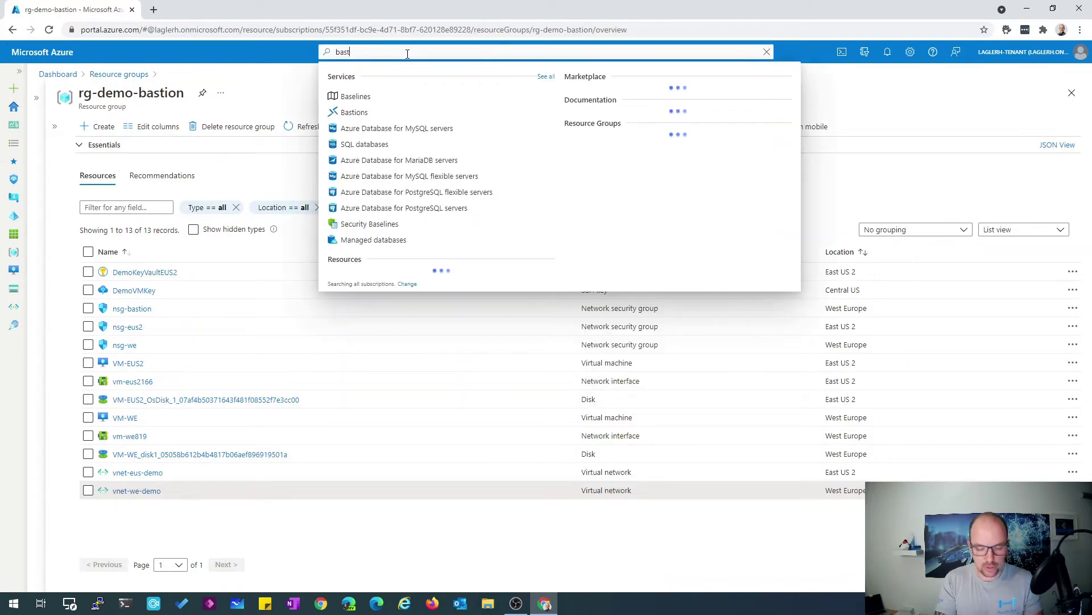
type("ion")
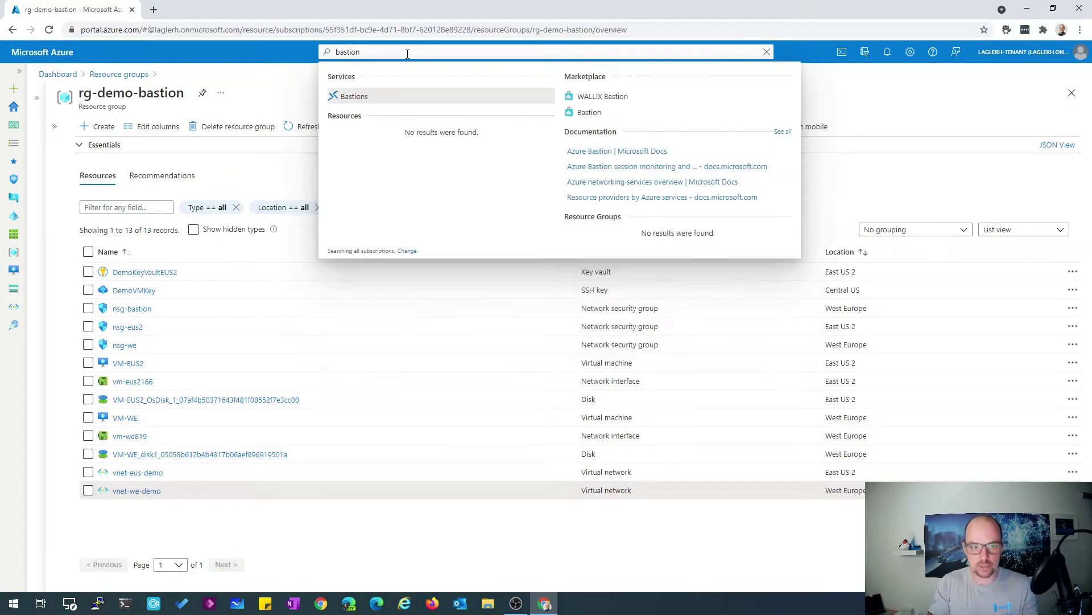
key("Return")
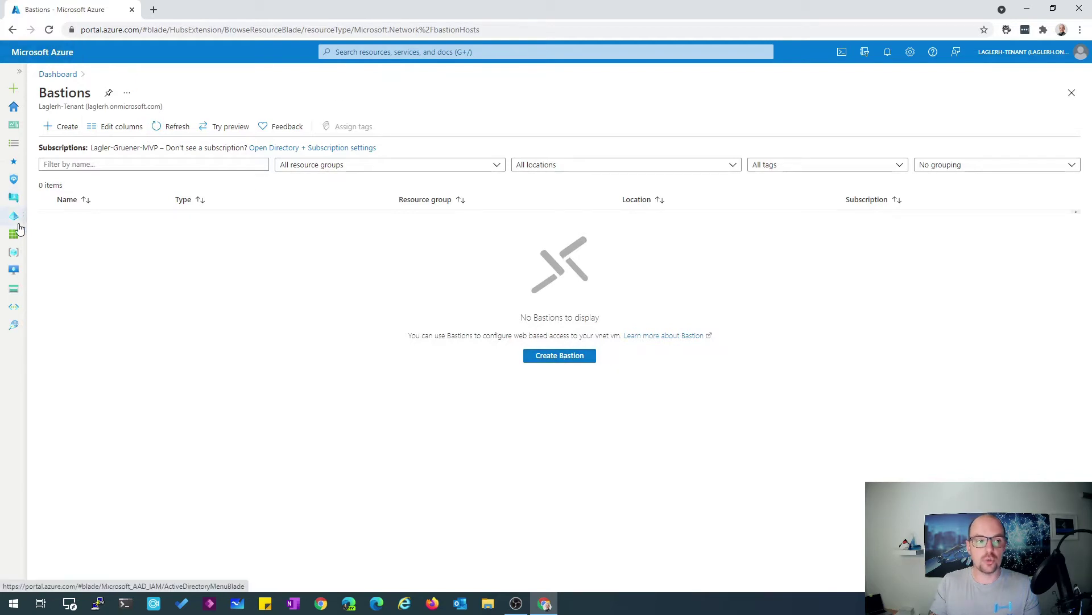
Return to the rg-demo-bastion resource list with its navigation and essentials sections collapsed, briefly checking the vnet-we-demo overview
left_click(13, 30)
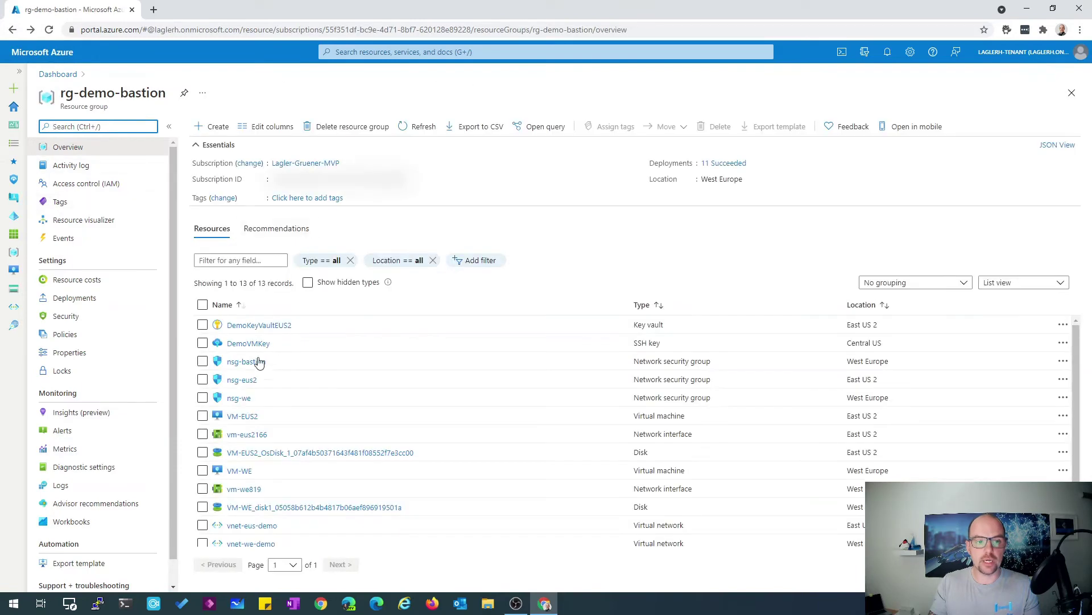
left_click(169, 127)
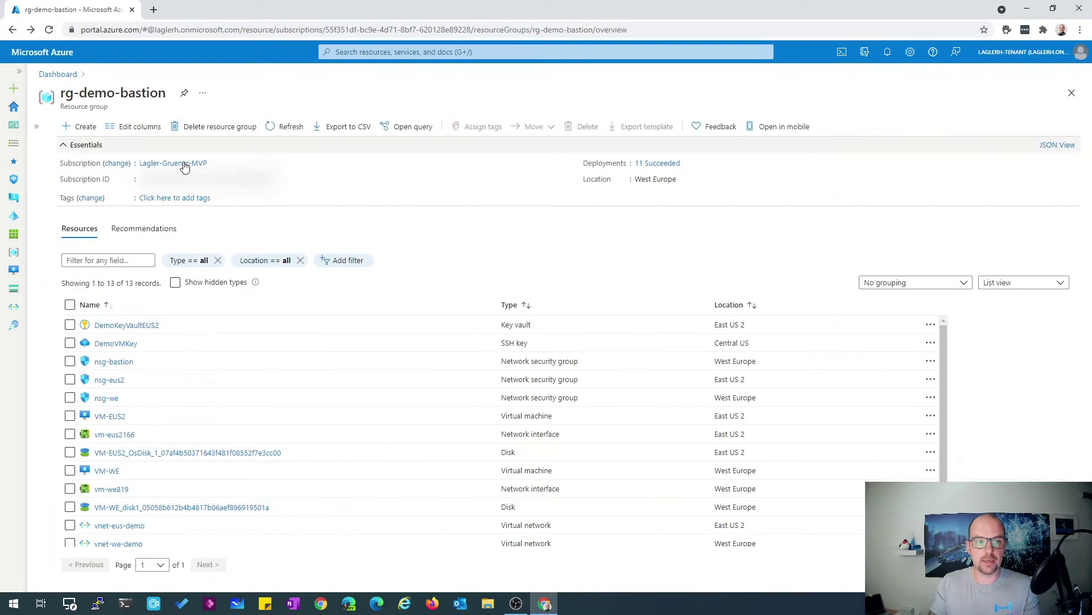
left_click(62, 144)
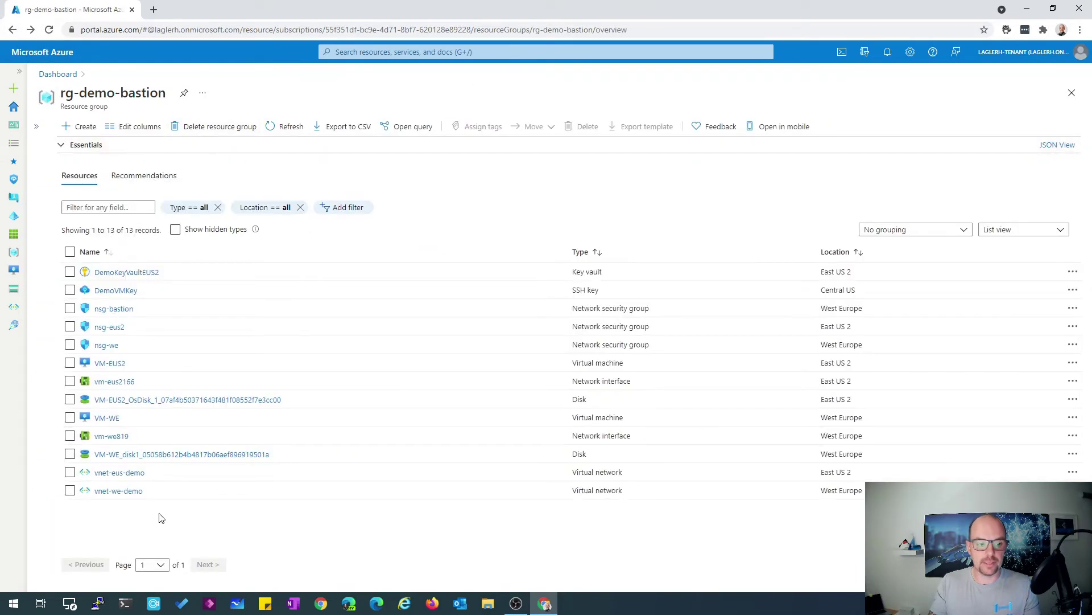
left_click(116, 497)
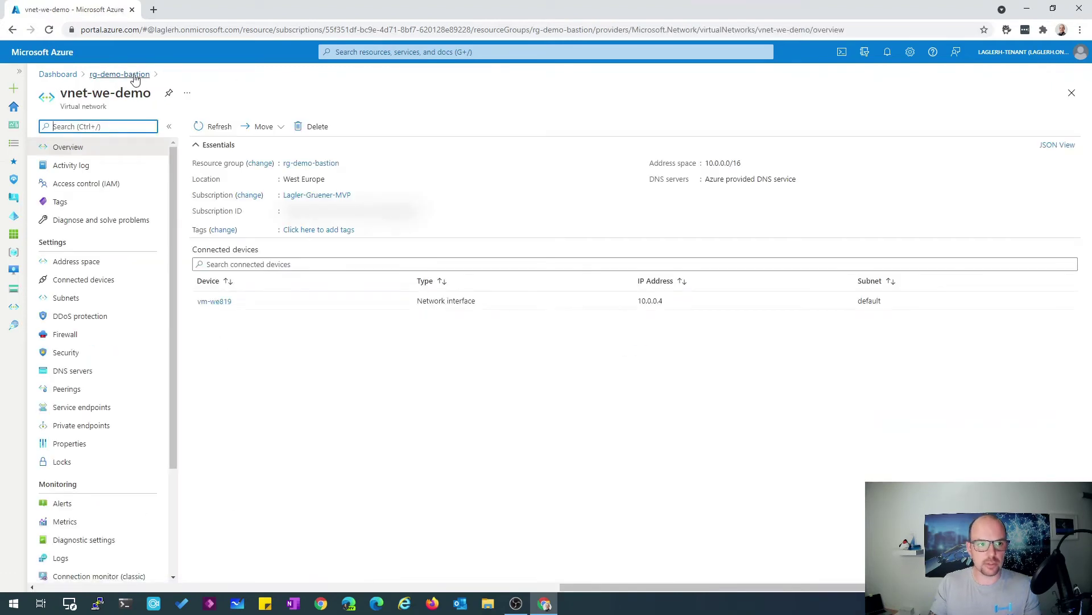
left_click(120, 74)
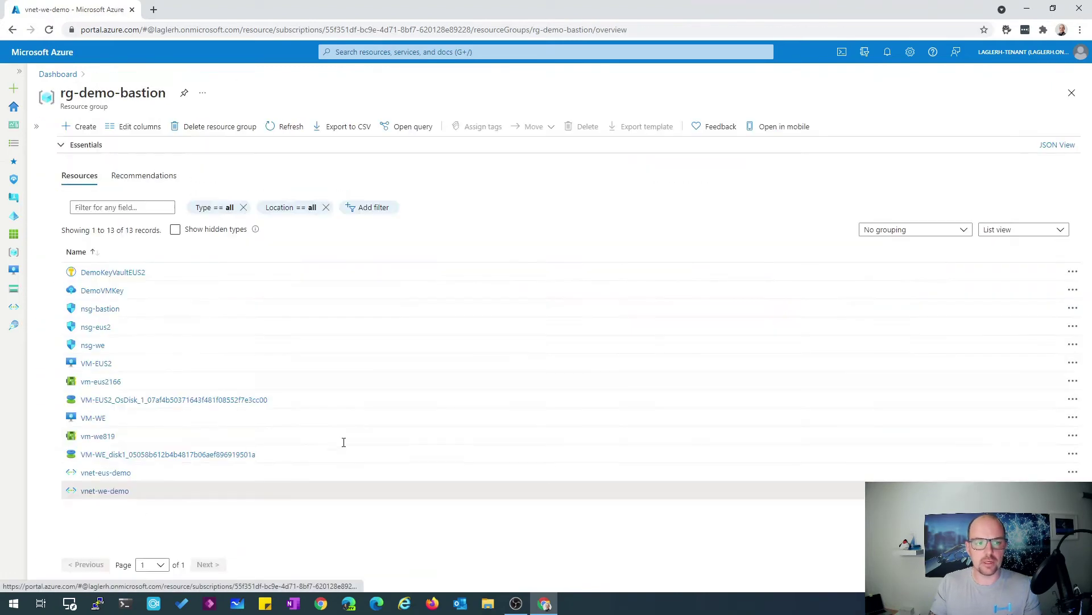
Open the VM-WE virtual machine and bring up the Bastion setup among its connection options
left_click(103, 418)
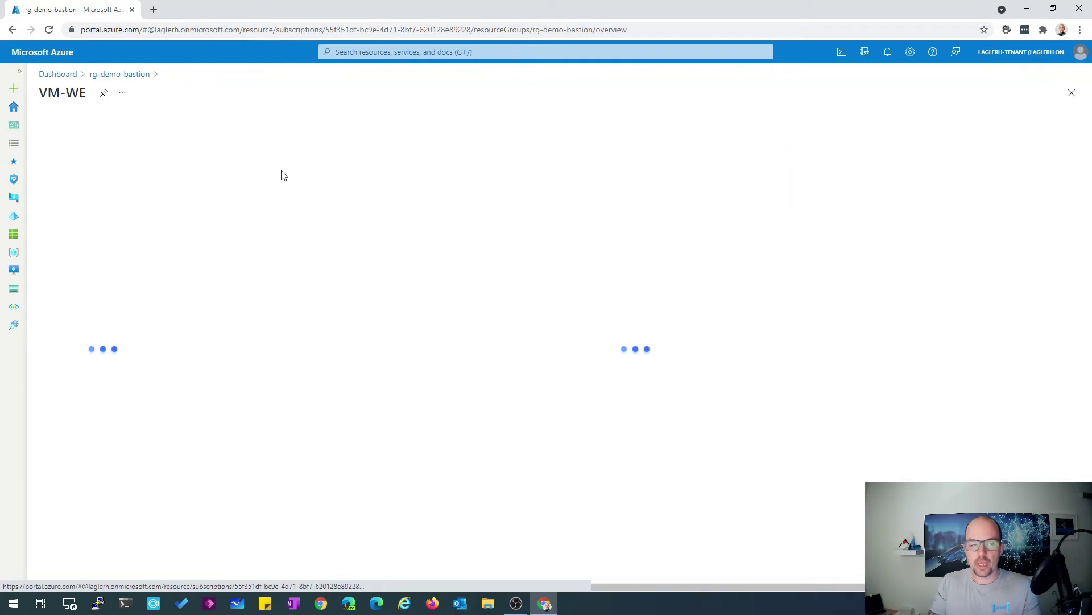
left_click(215, 128)
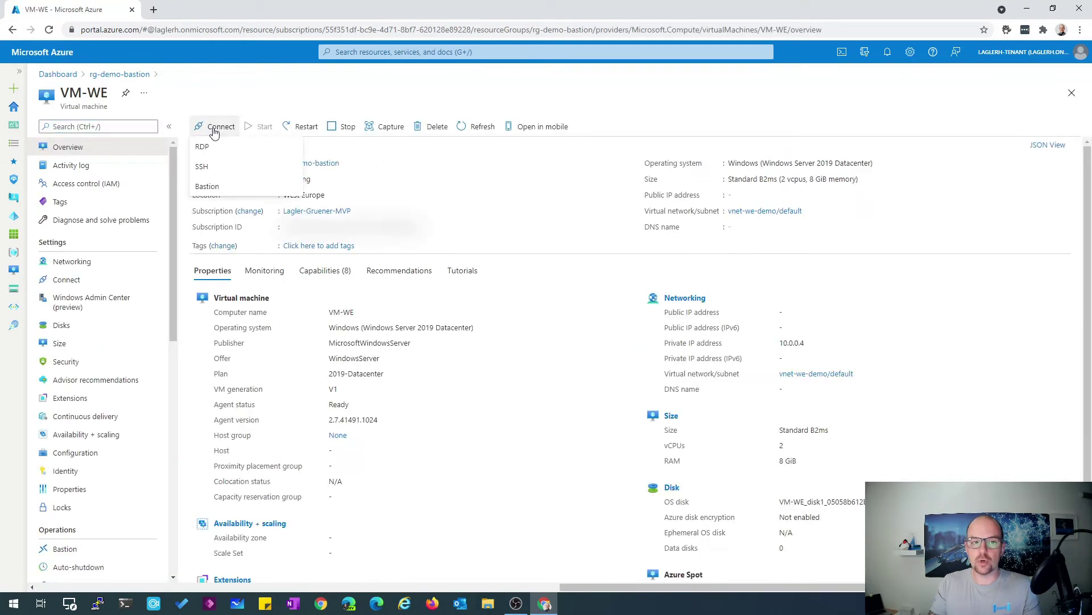
left_click(206, 187)
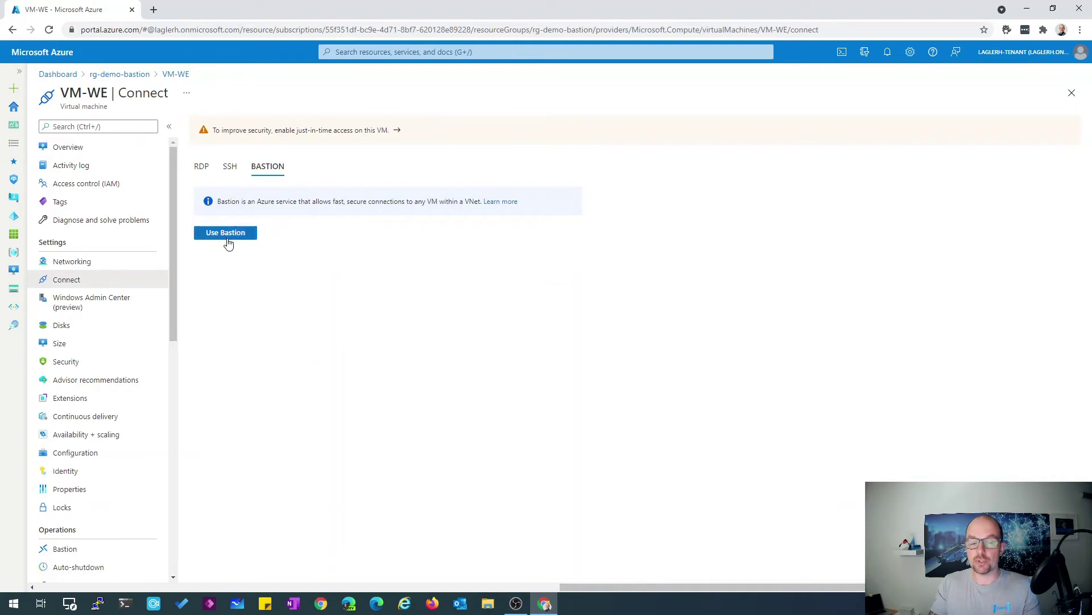
left_click(227, 238)
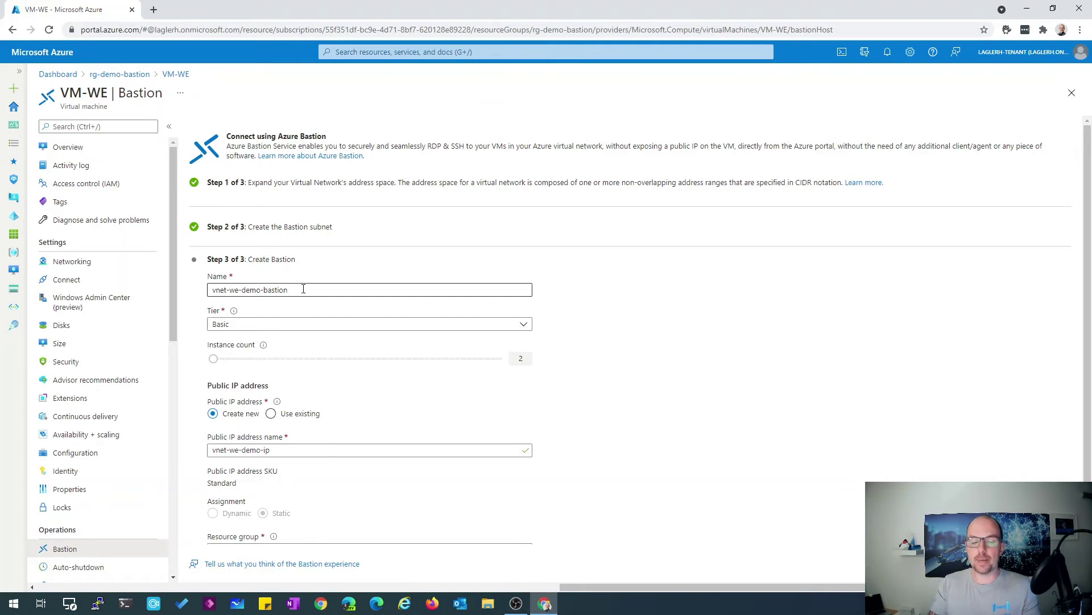
Start creating a new Bastion from the Bastions service and assign it to the rg-demo-bastion resource group
left_click(356, 54)
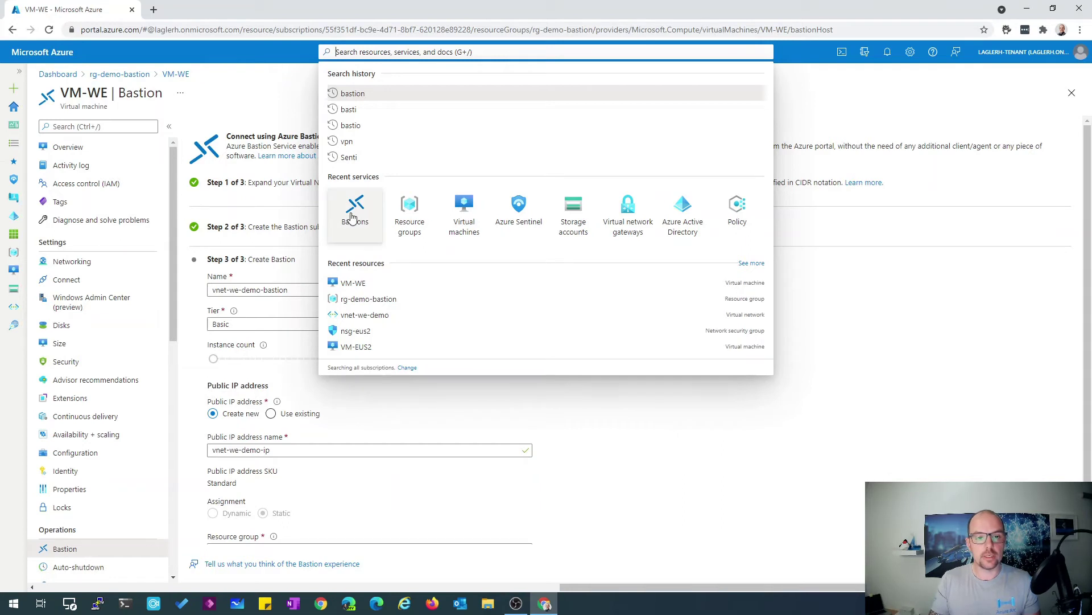
left_click(352, 217)
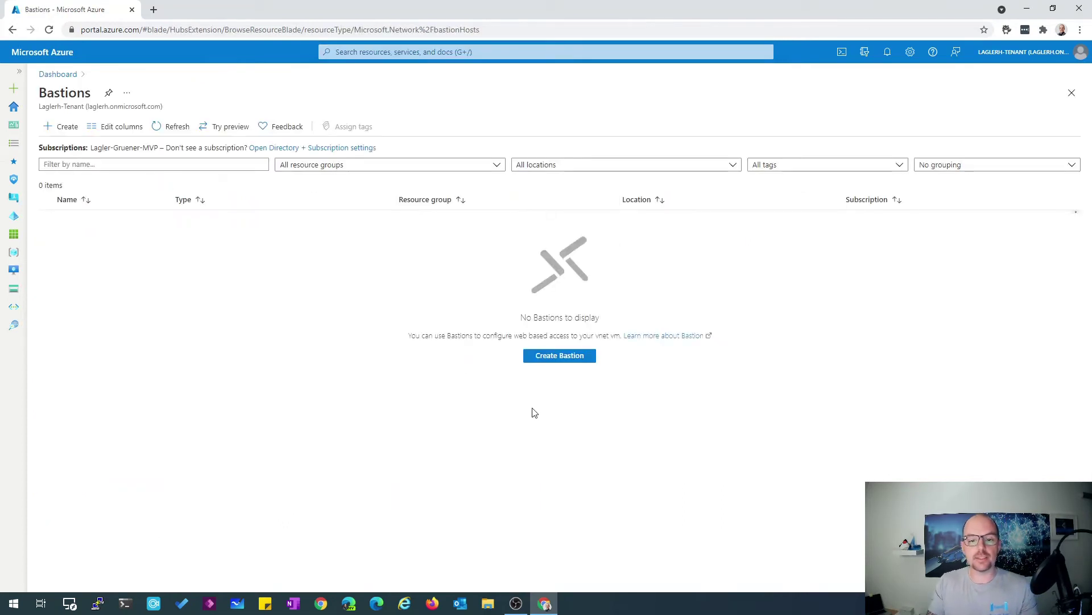
left_click(552, 357)
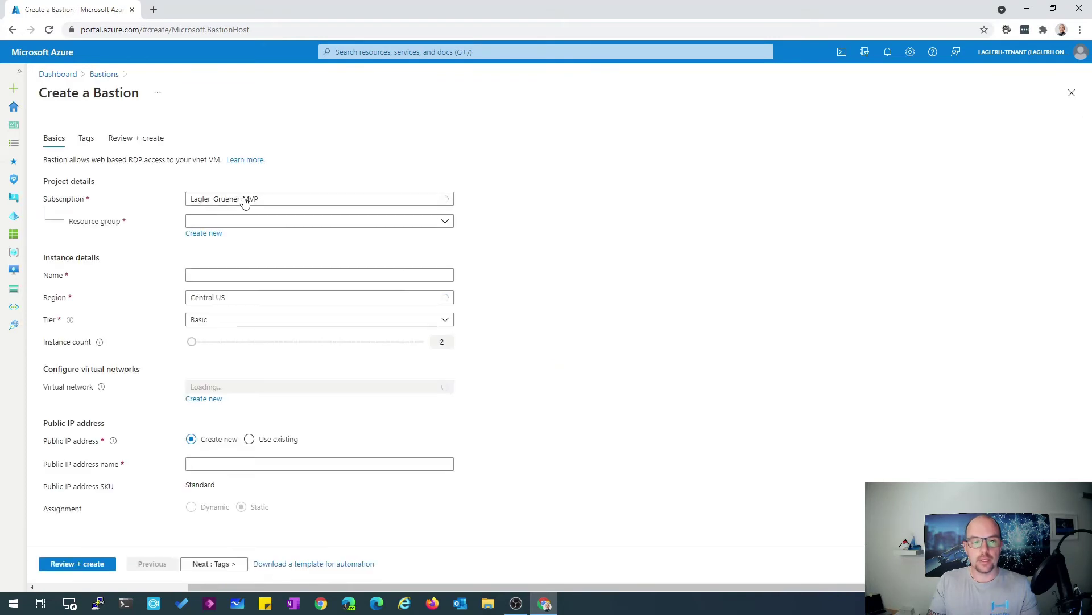
left_click(378, 223)
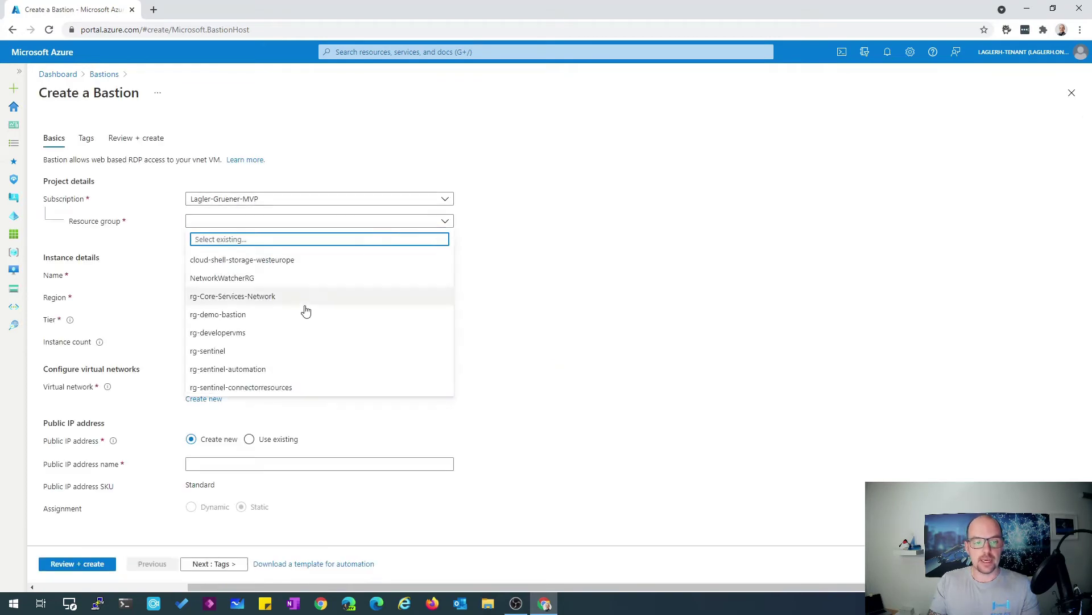
left_click(272, 316)
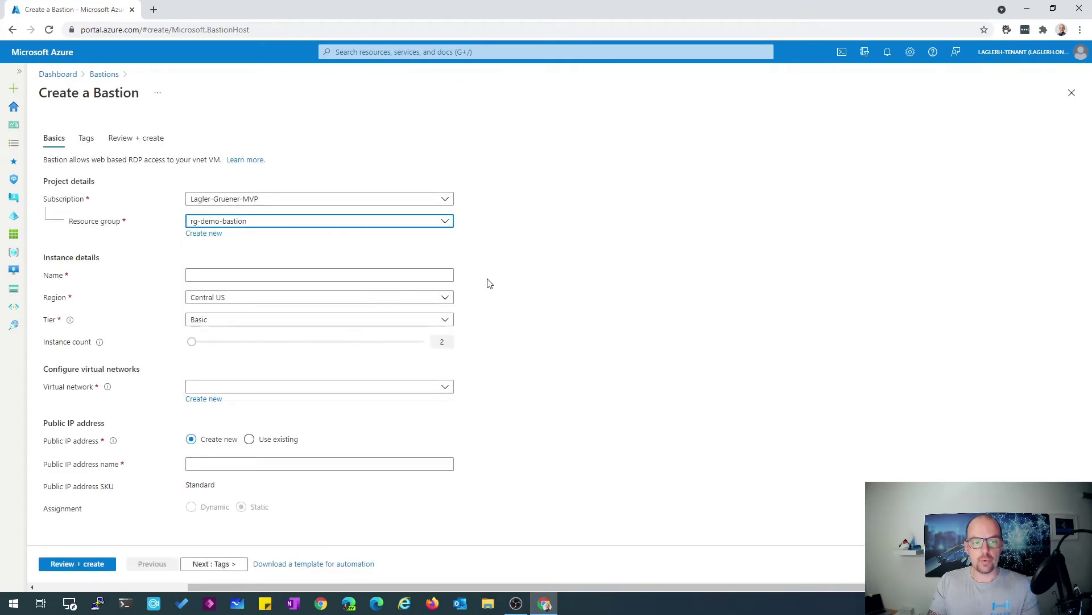
Name the Bastion DemoBastionHost and set its region to West Europe
left_click(286, 278)
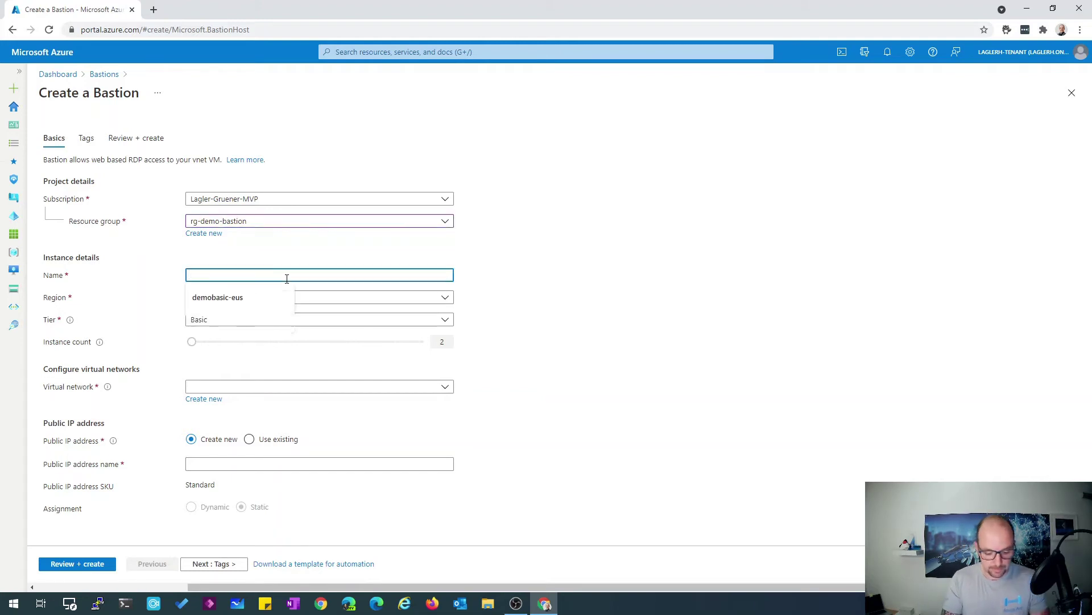
type("DemoBastion")
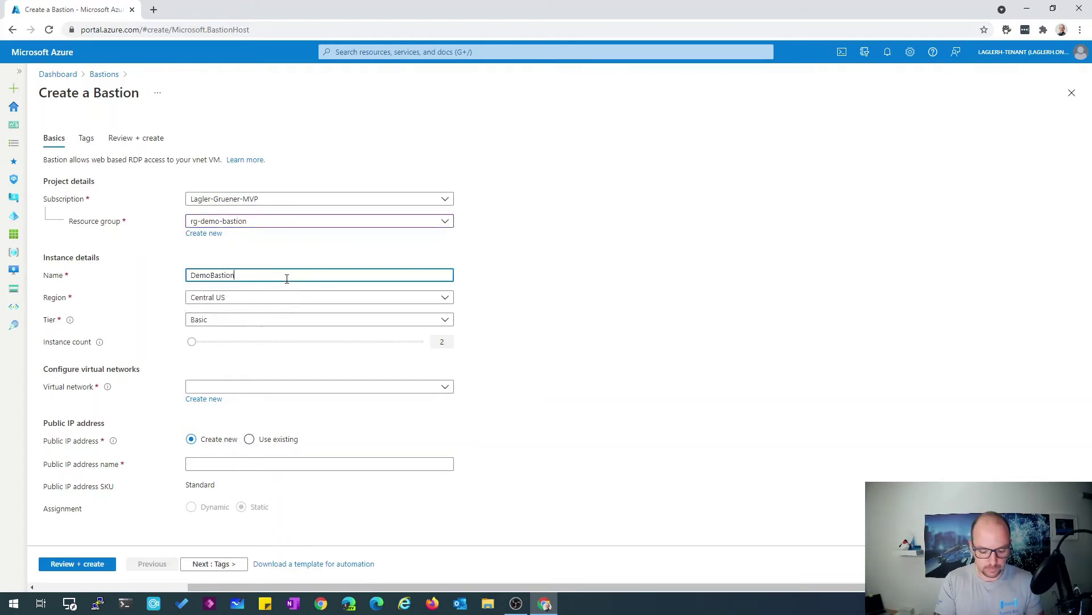
type("Host")
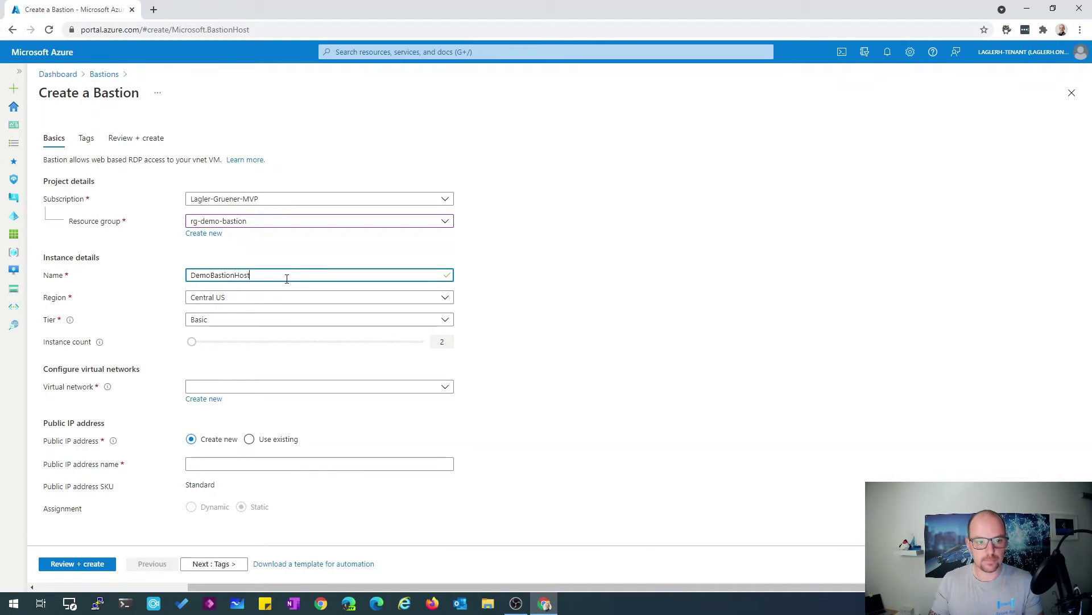
left_click(334, 299)
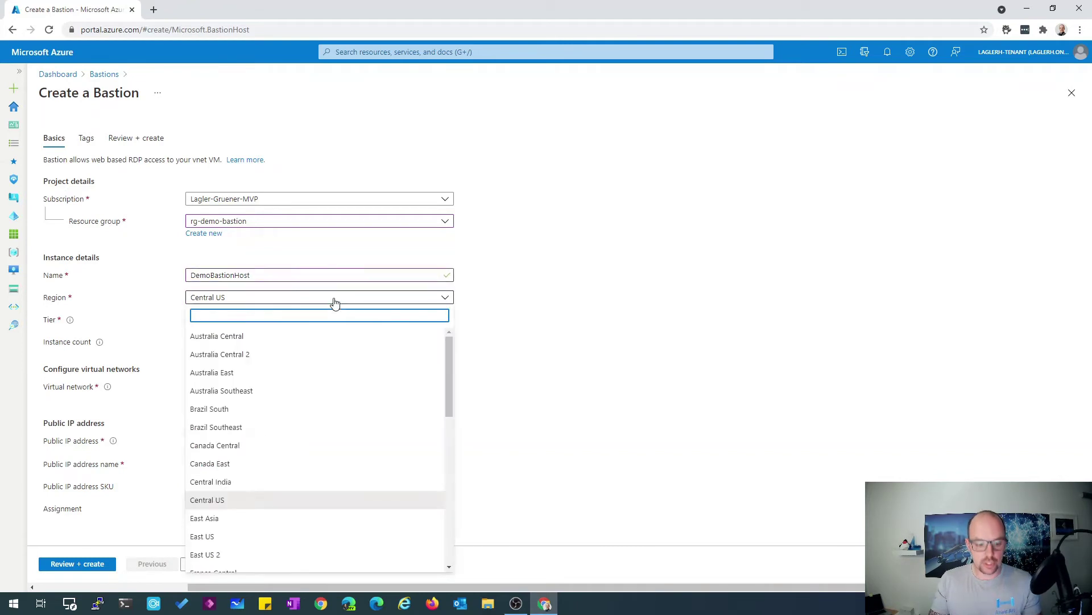
type("wes")
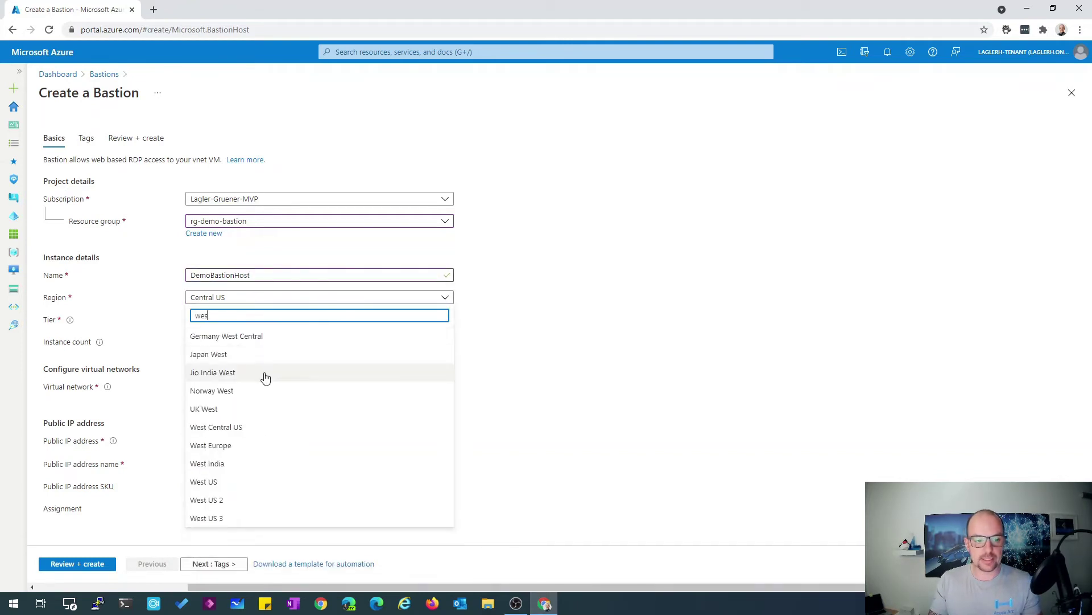
left_click(233, 445)
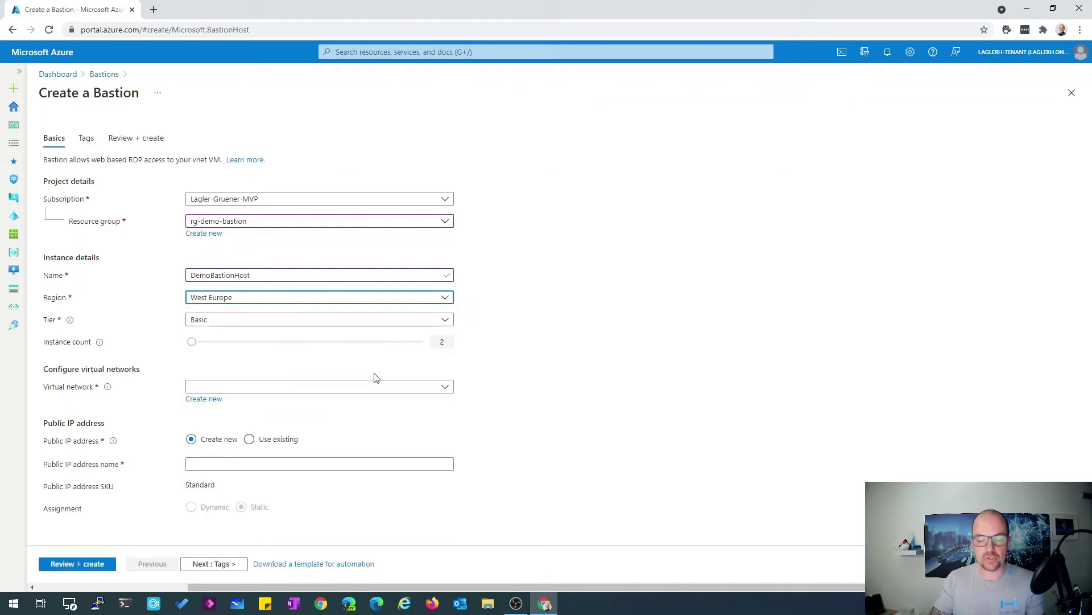
Try the Standard (Preview) tier with an instance count of 50, and return the count to its minimum
left_click(447, 323)
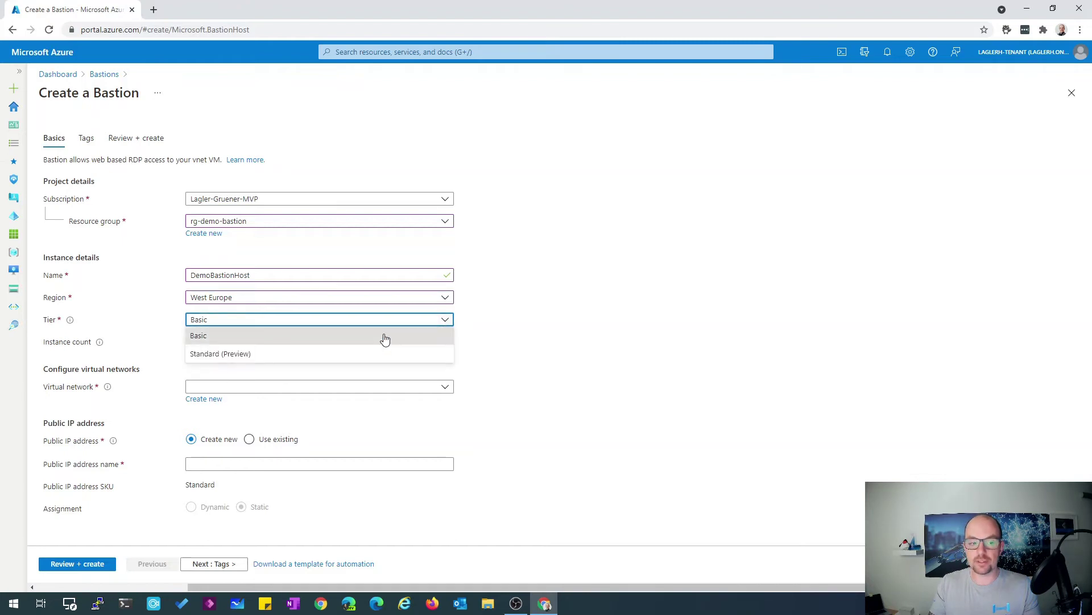
left_click(559, 336)
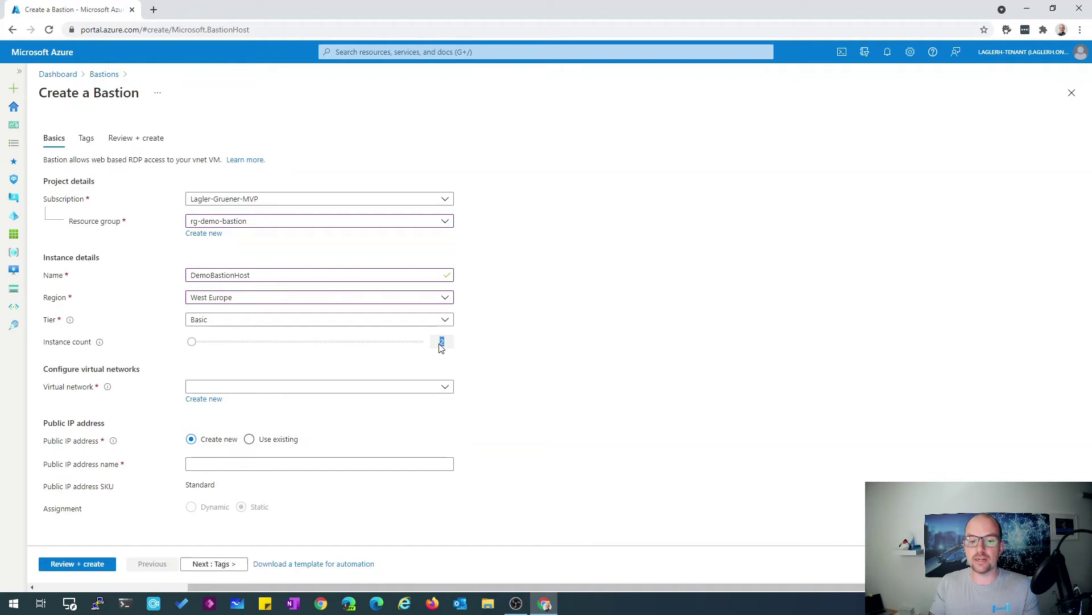
left_click(441, 322)
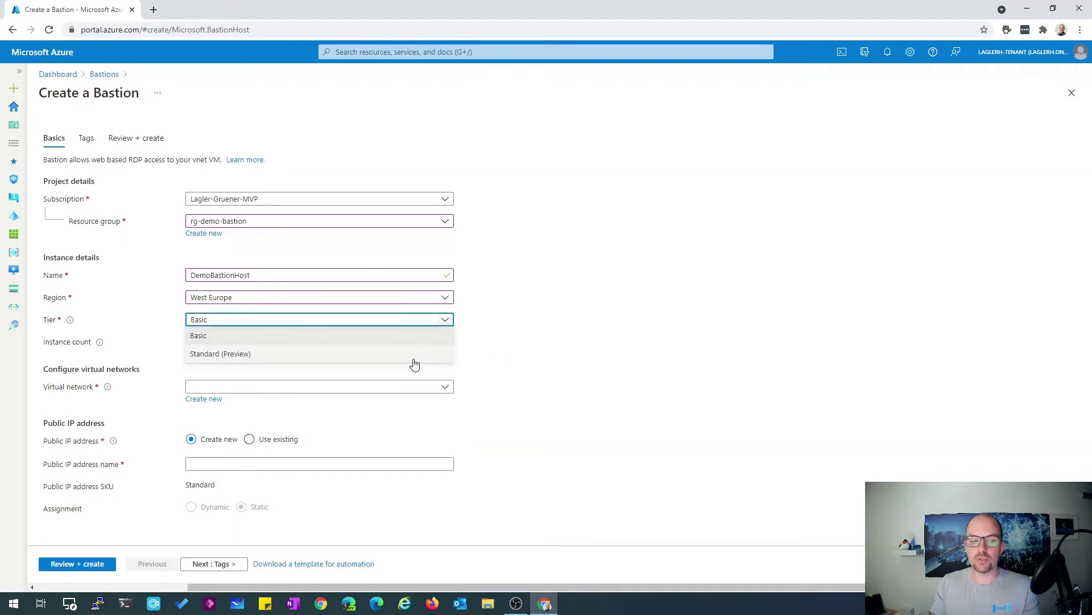
left_click(415, 360)
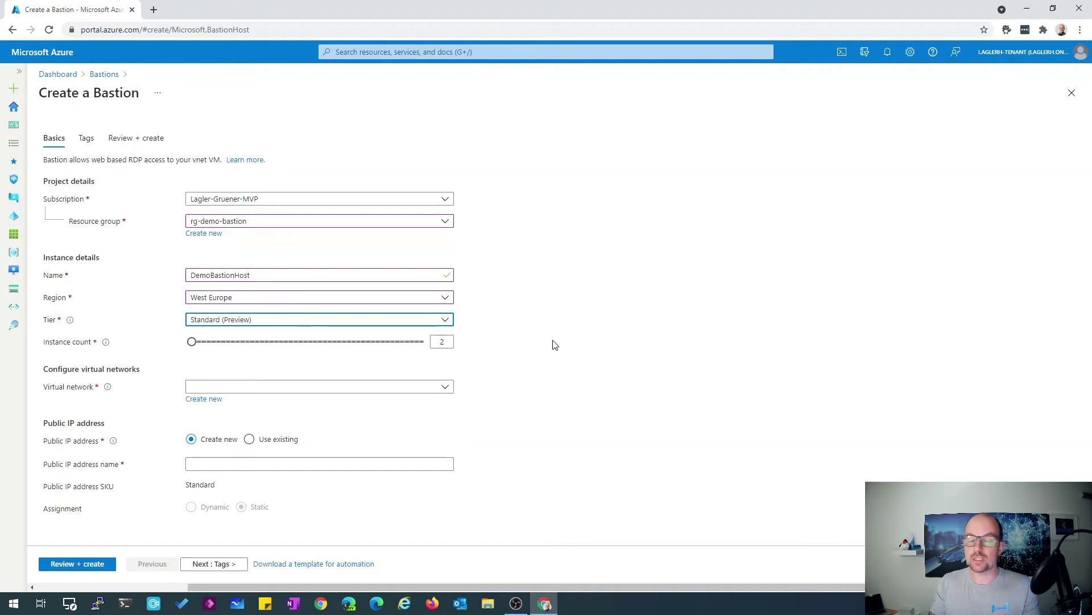
left_click_drag(192, 344, 439, 348)
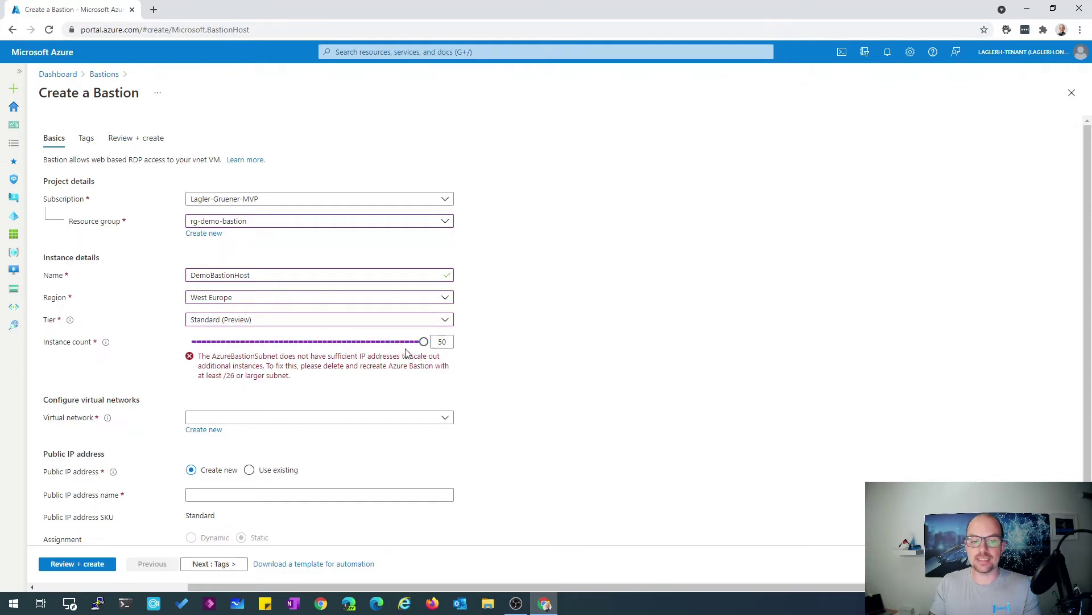
left_click_drag(428, 347, 190, 340)
Set the Bastion's tier back to Basic
left_click(366, 320)
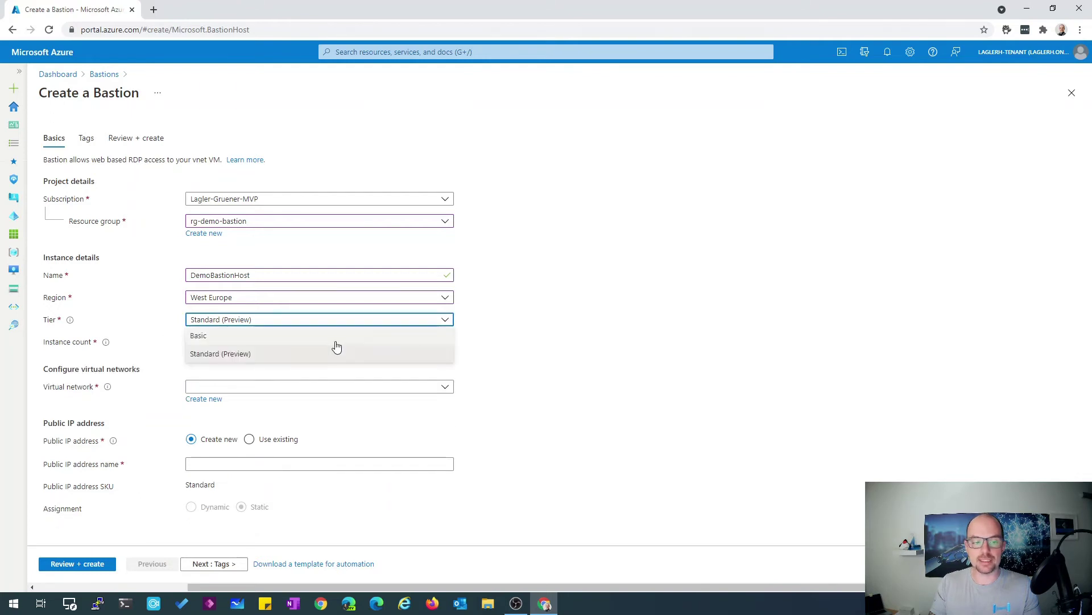
left_click(342, 353)
key("Up")
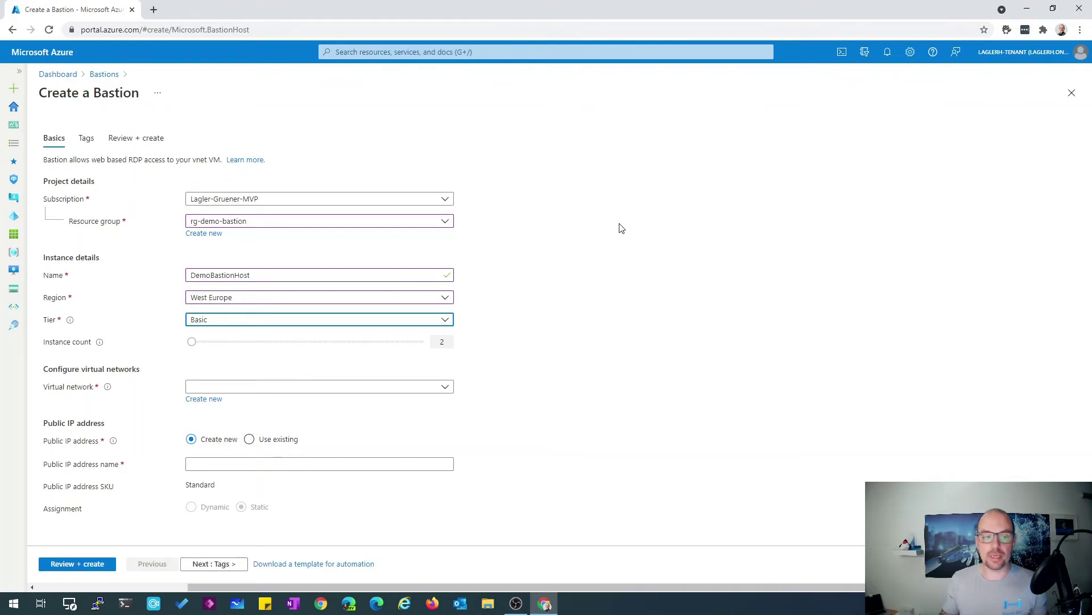
Assign the new Bastion to the vnet-we-demo virtual network
left_click(441, 387)
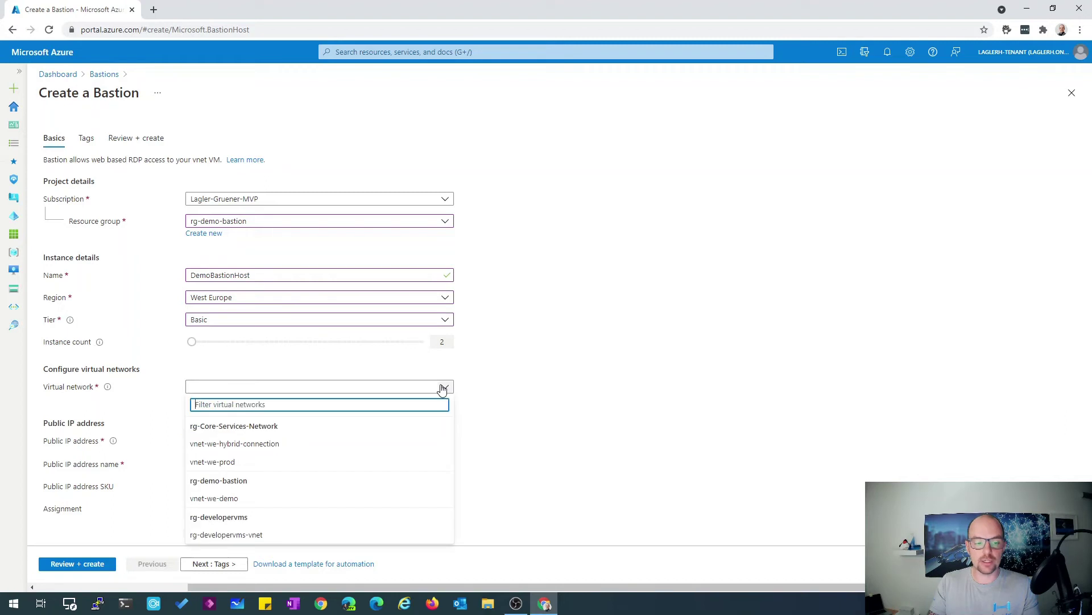
left_click(278, 498)
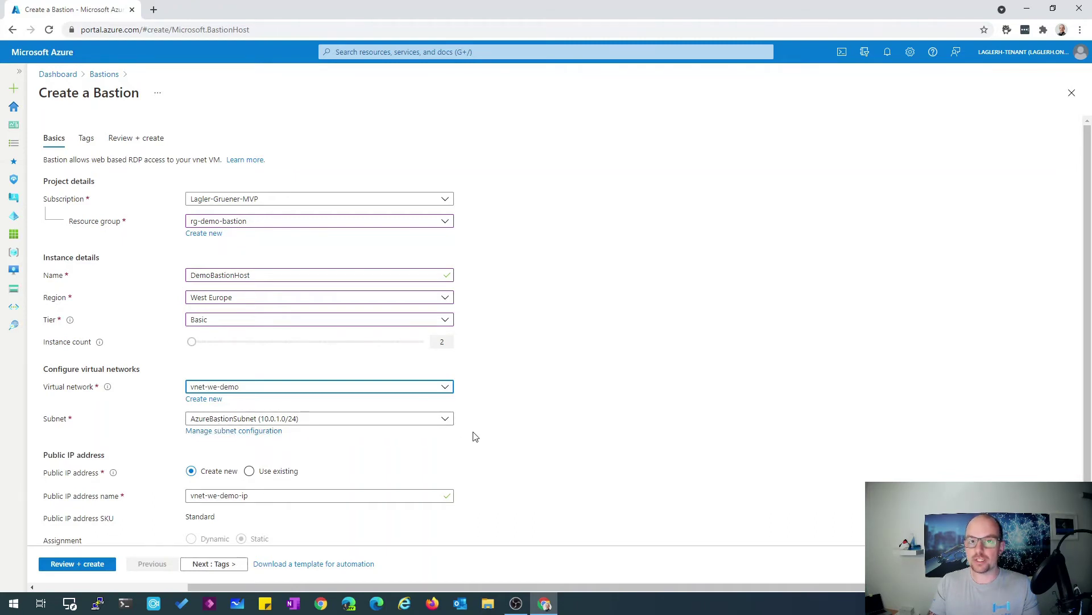
scroll(475, 433, "down", 1)
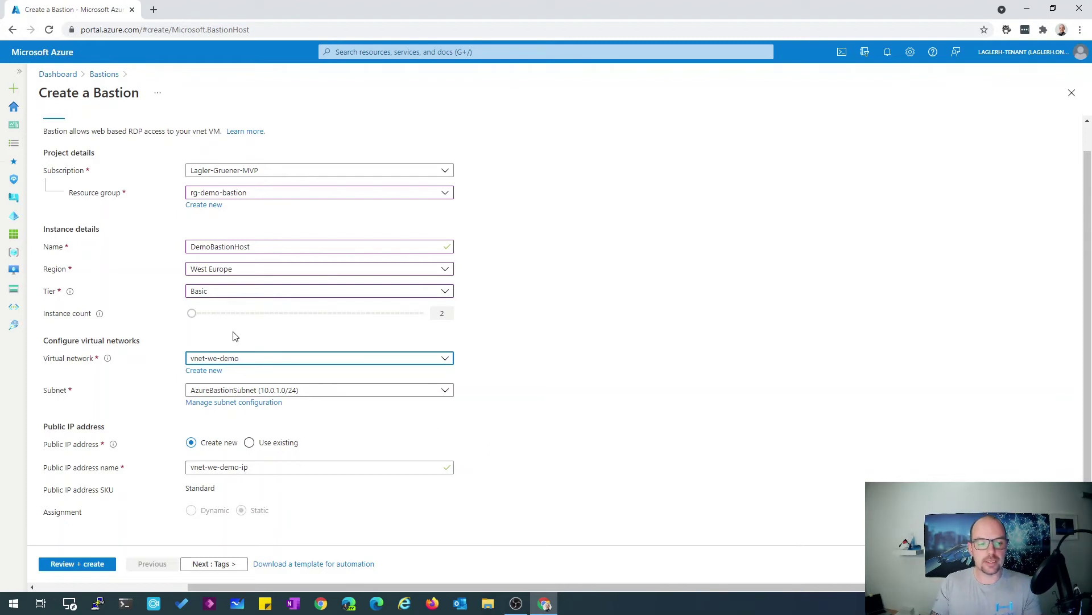
Name the Bastion's new public IP address DemoBastionHost-Pip, reusing the host name
double_click(245, 245)
key("ctrl+c")
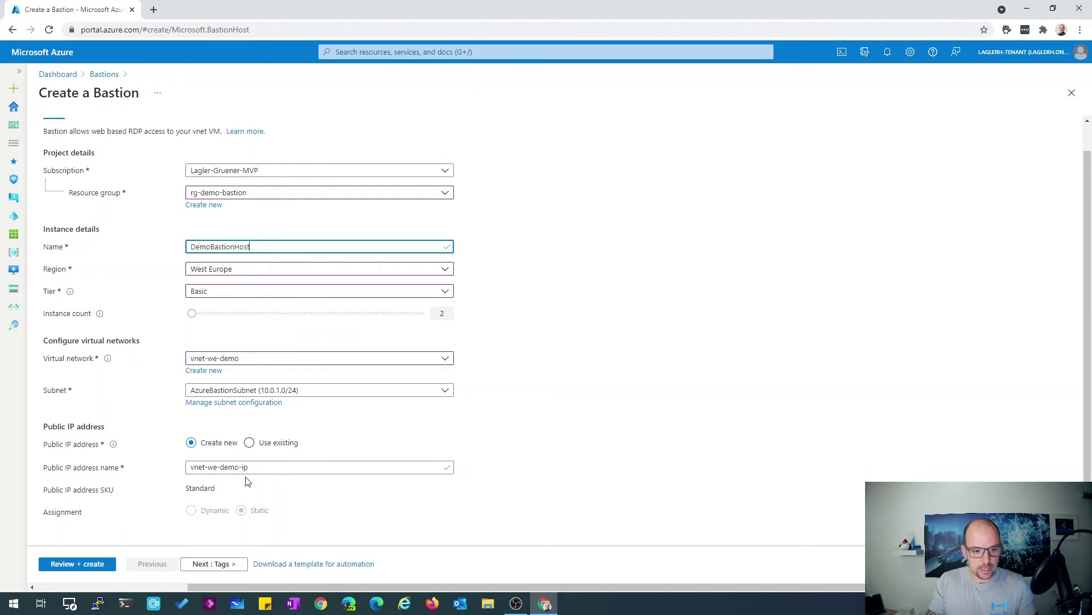
left_click(255, 468)
left_click_drag(254, 468, 110, 458)
key("ctrl+v")
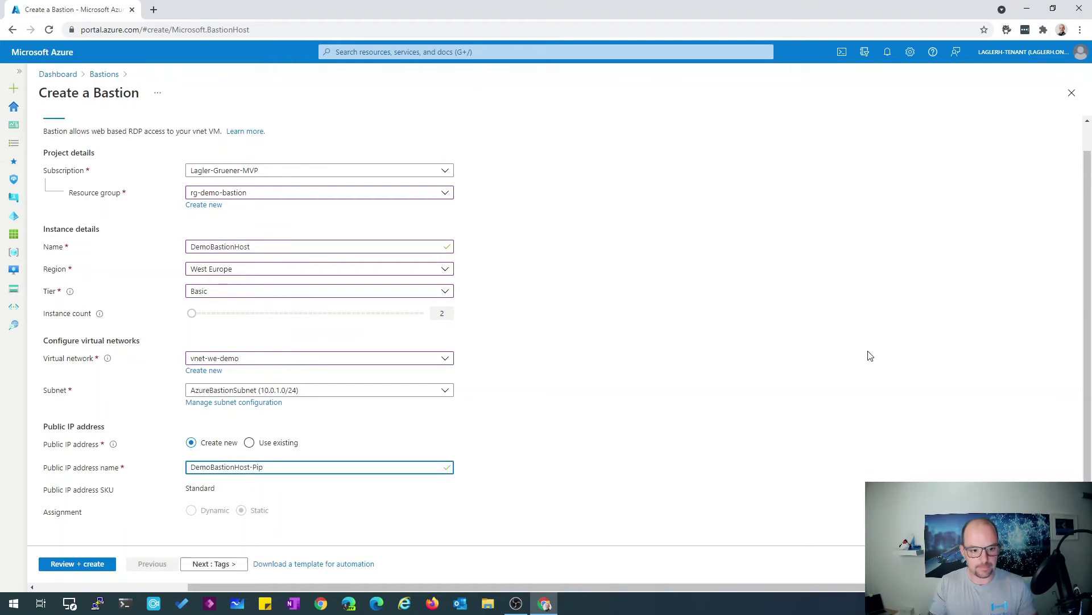
Validate and create the Bastion, and check the notification about its deployment
left_click(97, 564)
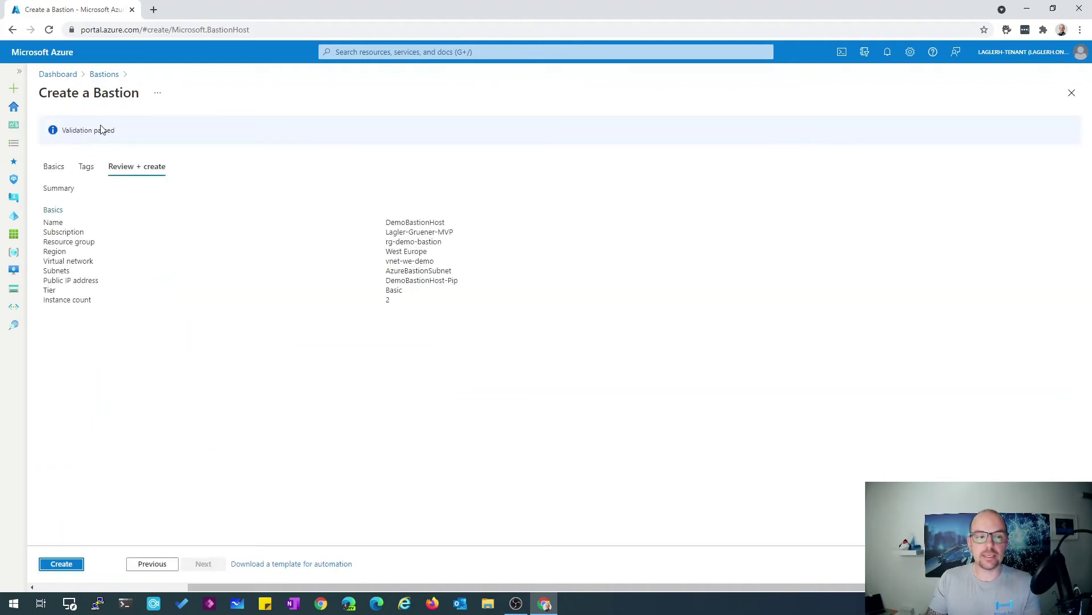
left_click(61, 564)
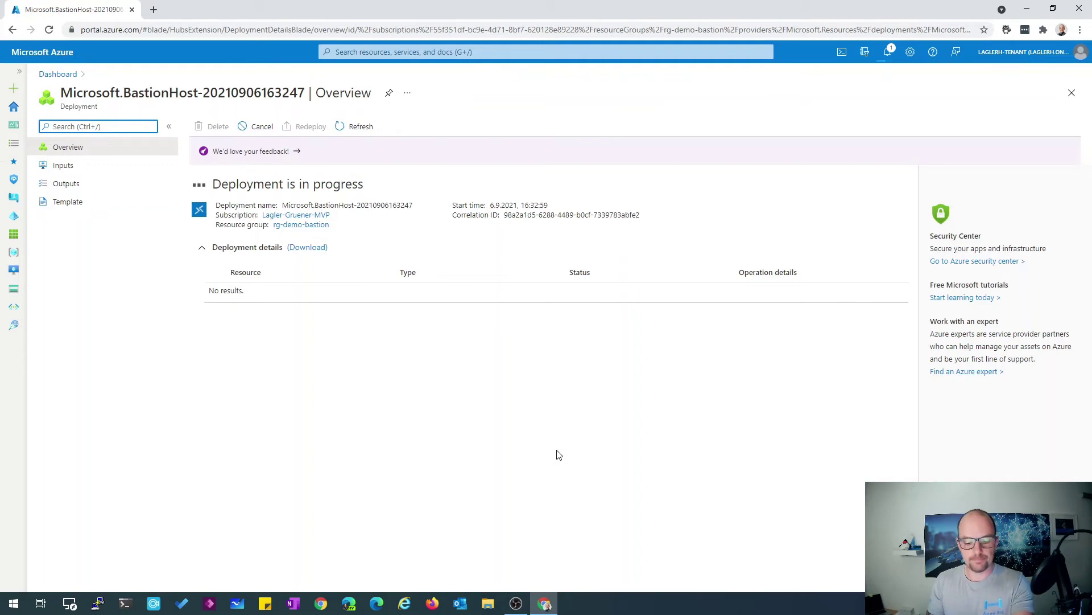
left_click(889, 52)
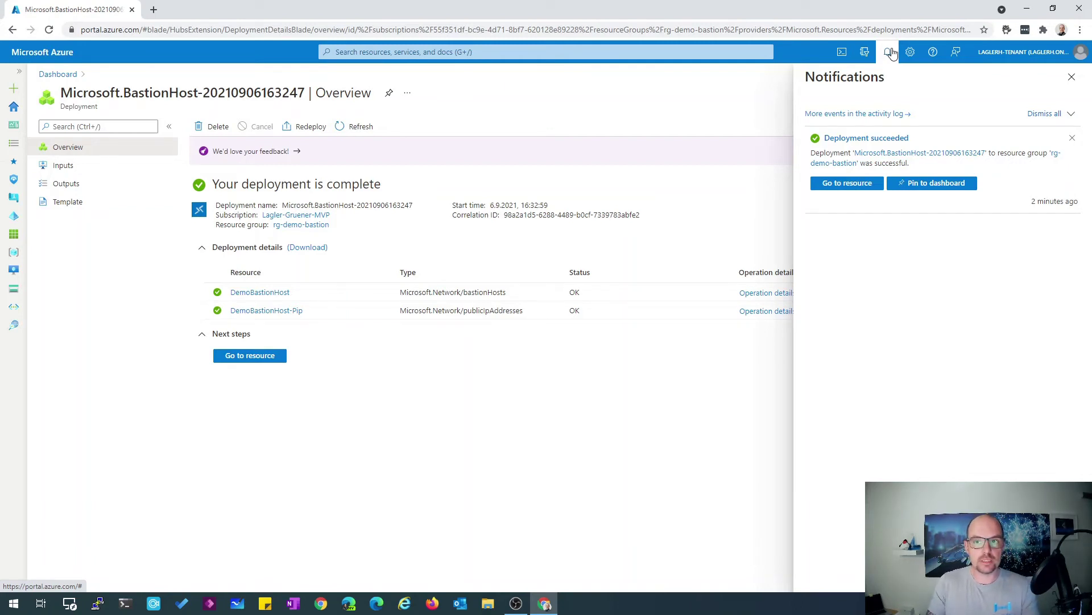
left_click(889, 51)
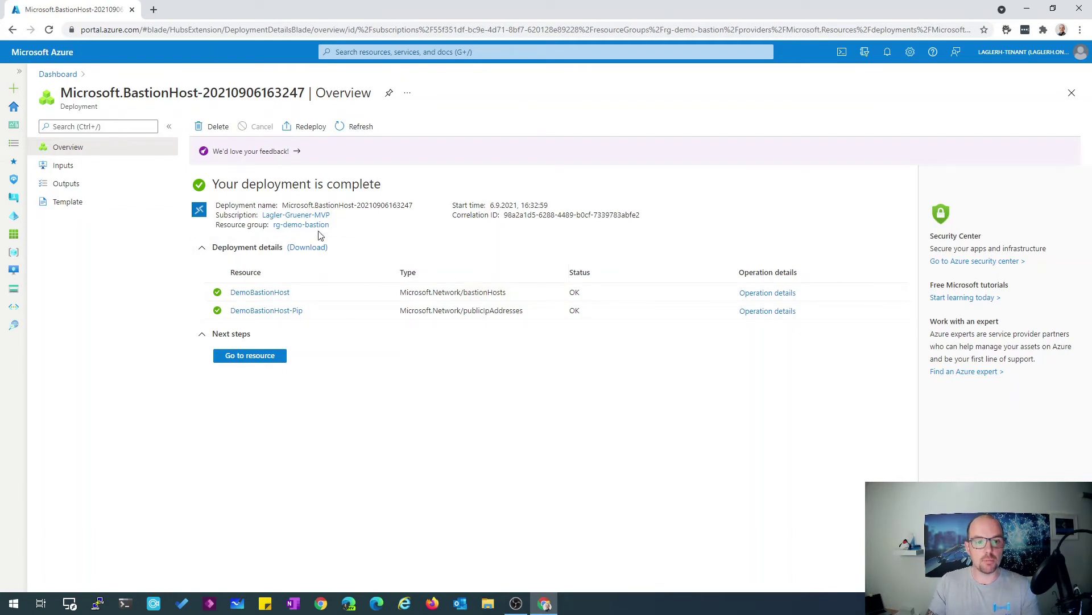
Open the rg-demo-bastion resource group with its details and side menu collapsed, and compare the locations of VM-WE and DemoBastionHost
left_click(302, 225)
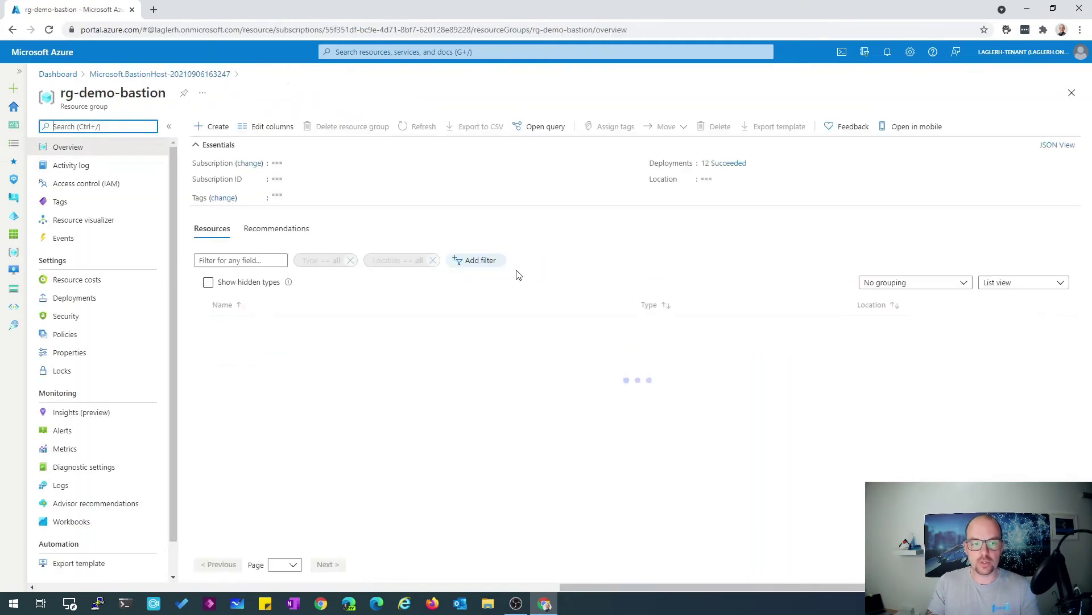
left_click(196, 145)
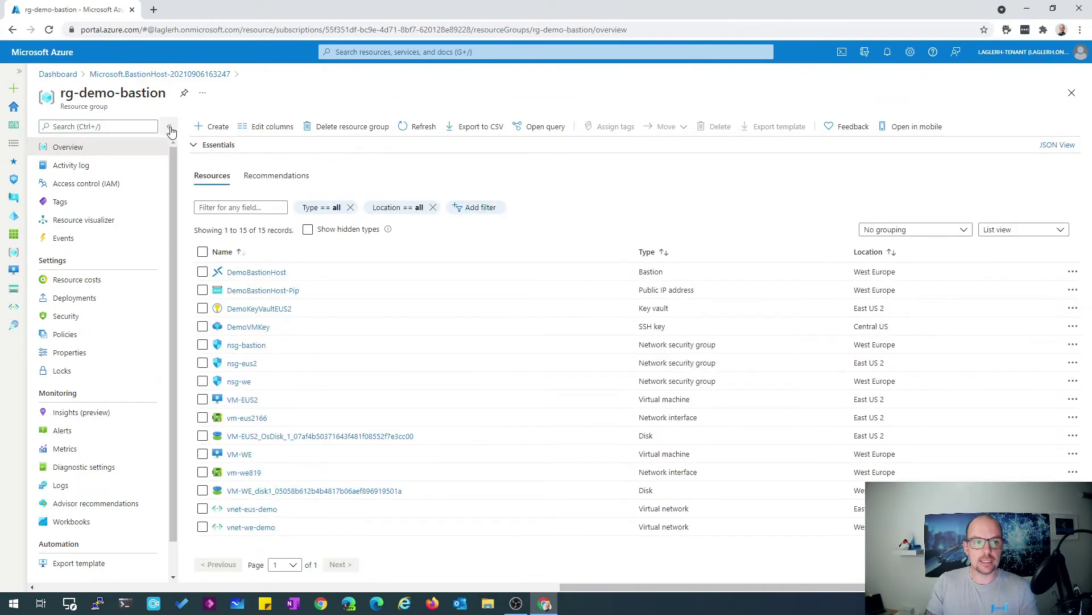
left_click(169, 126)
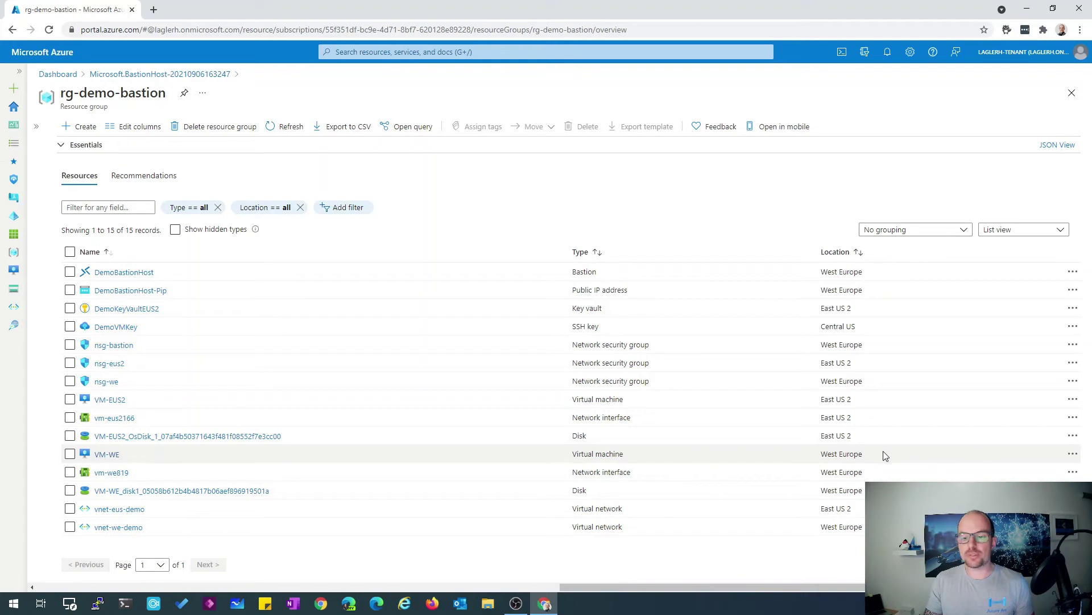
triple_click(826, 454)
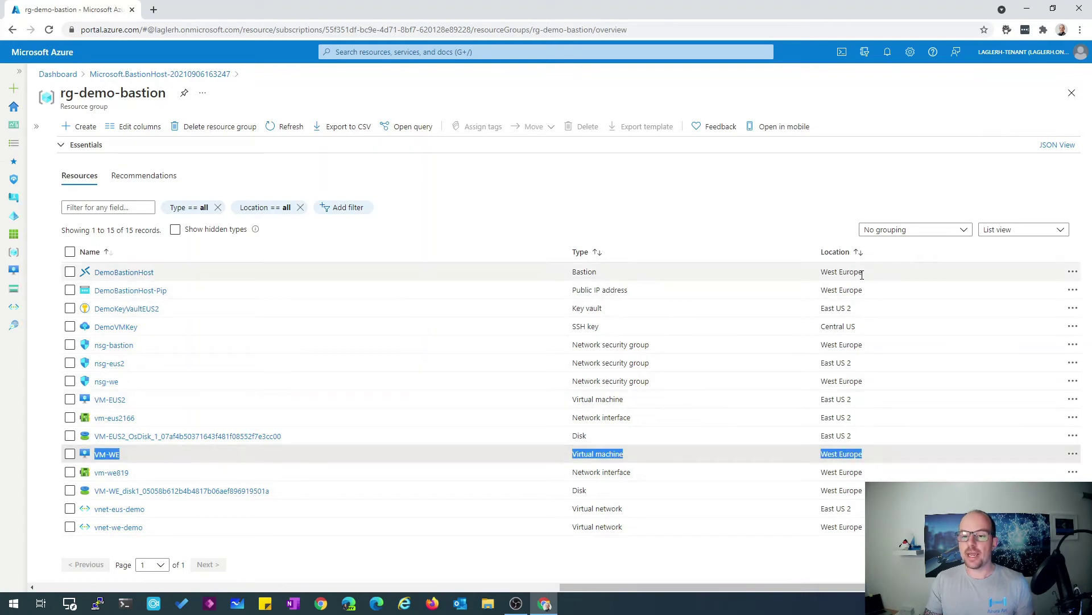
triple_click(822, 275)
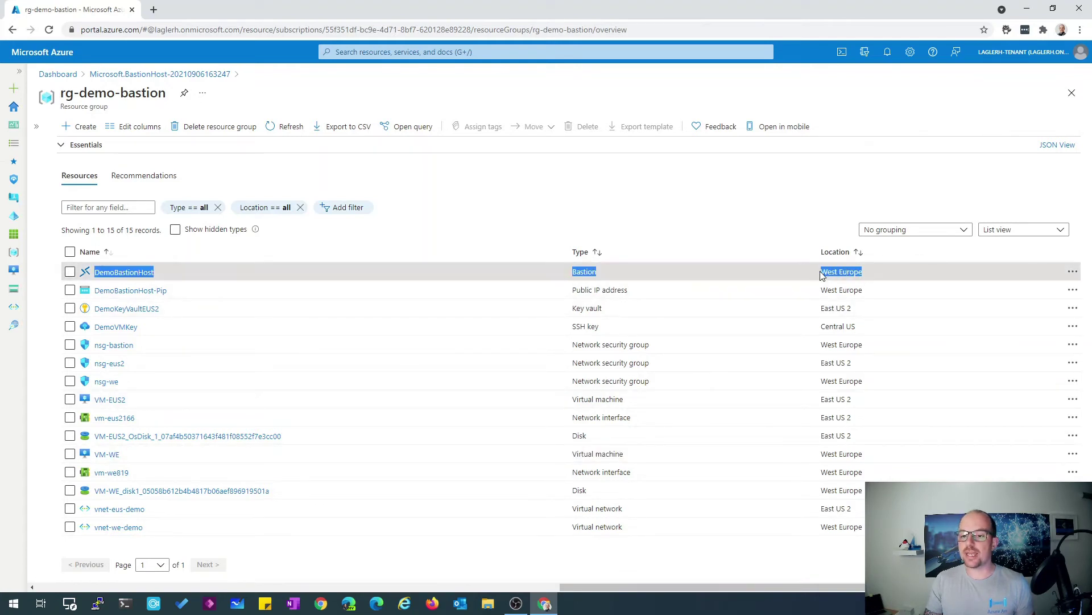
left_click(842, 232)
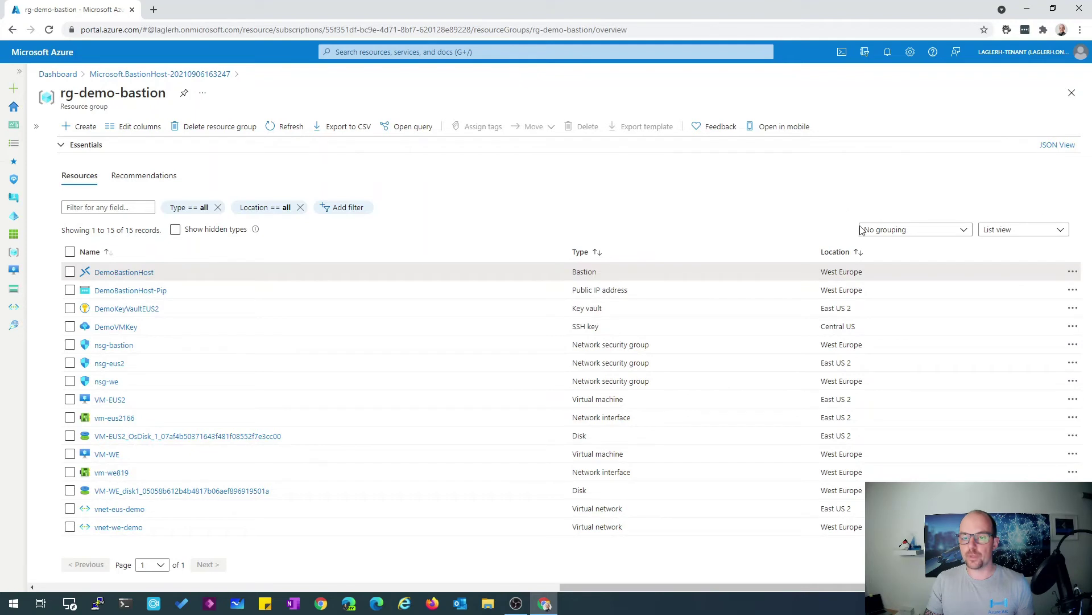
Open the VM-WE virtual machine and choose to connect to it using Bastion
left_click(109, 453)
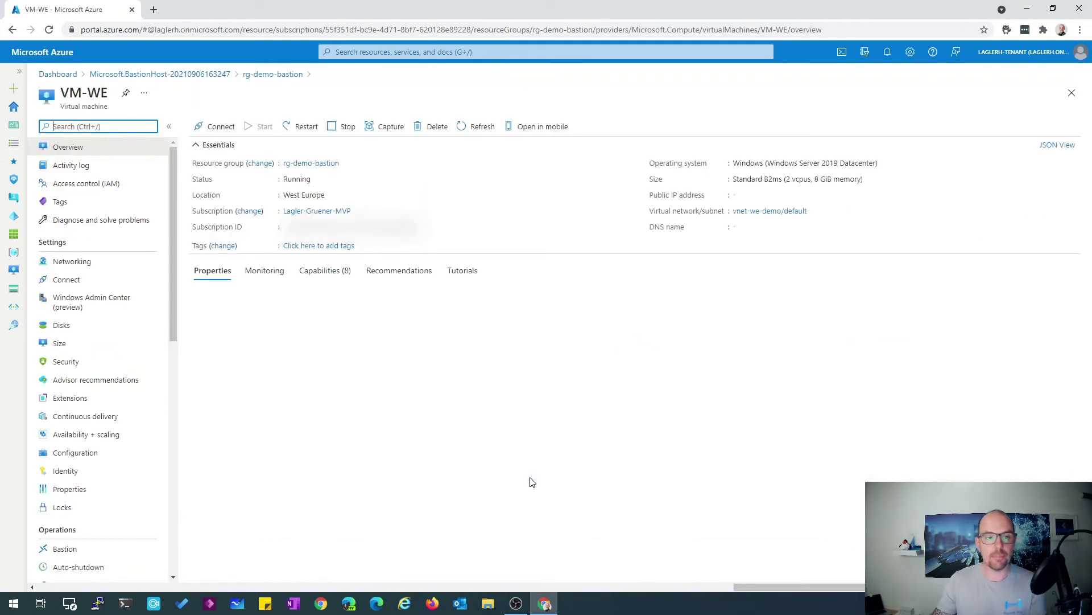
left_click(221, 127)
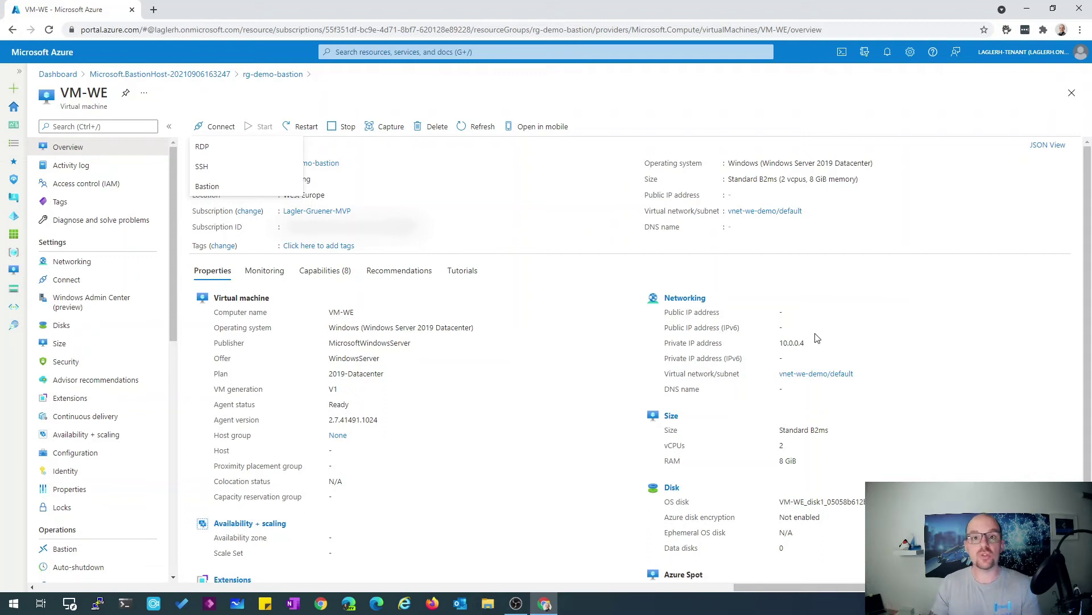
left_click(236, 192)
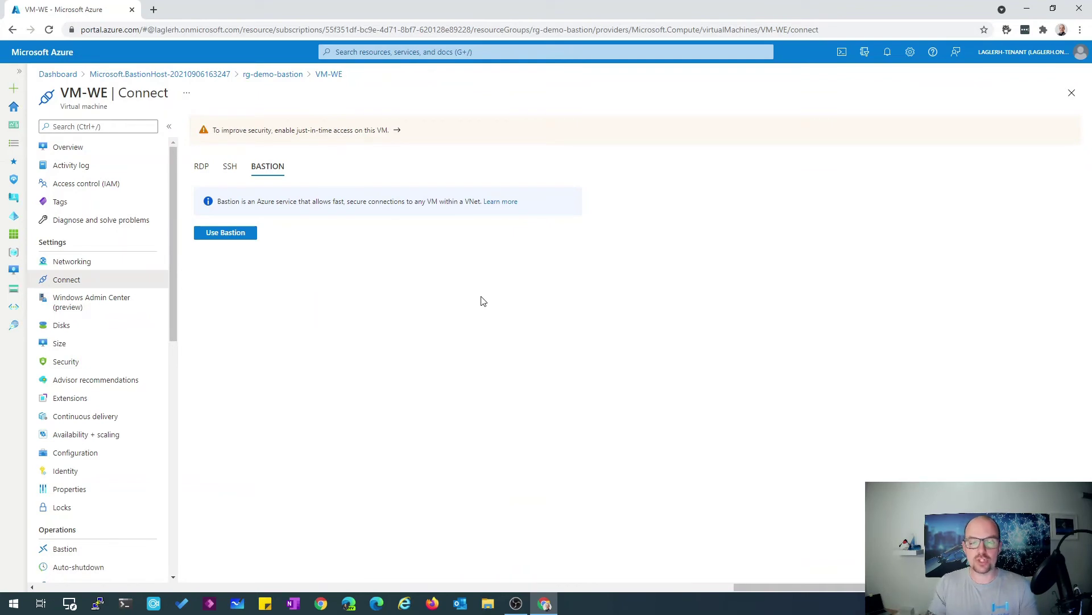
left_click(225, 233)
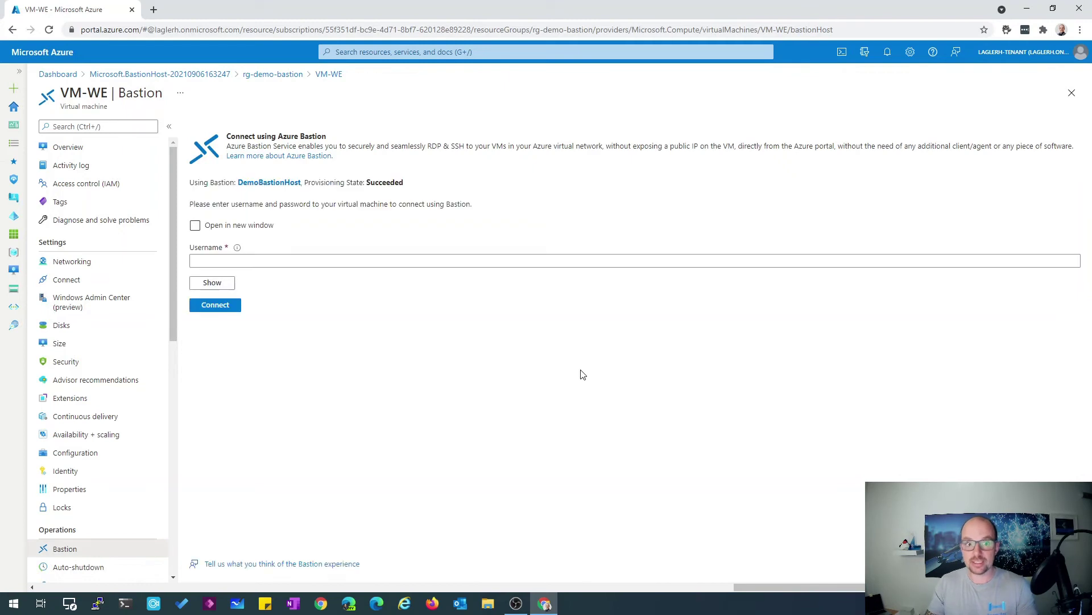
Connect to VM-WE in a new window with the username adminuser and the account password
left_click(276, 262)
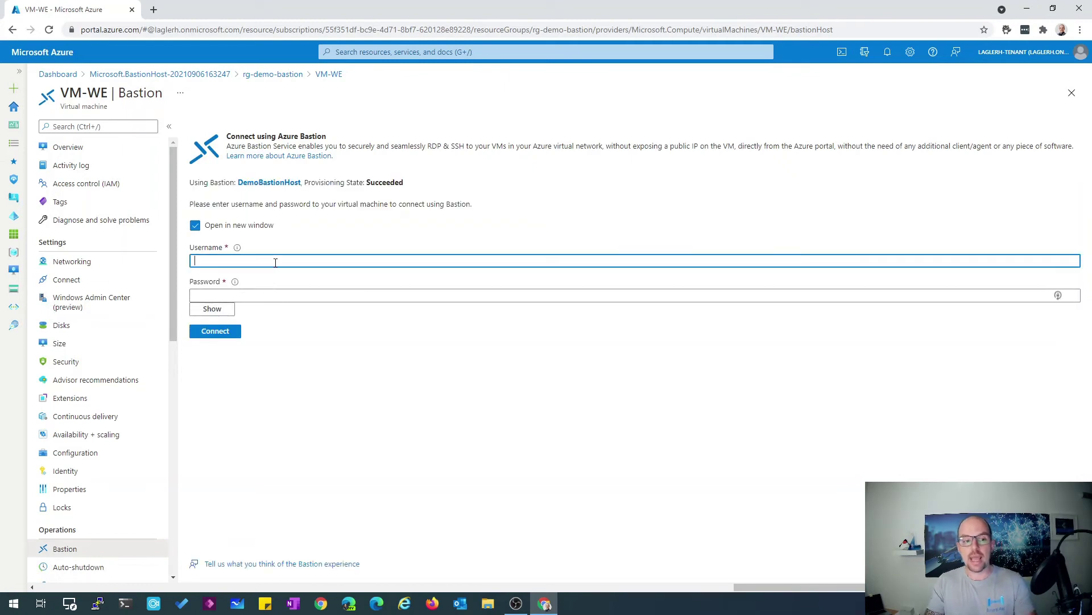
type("ad")
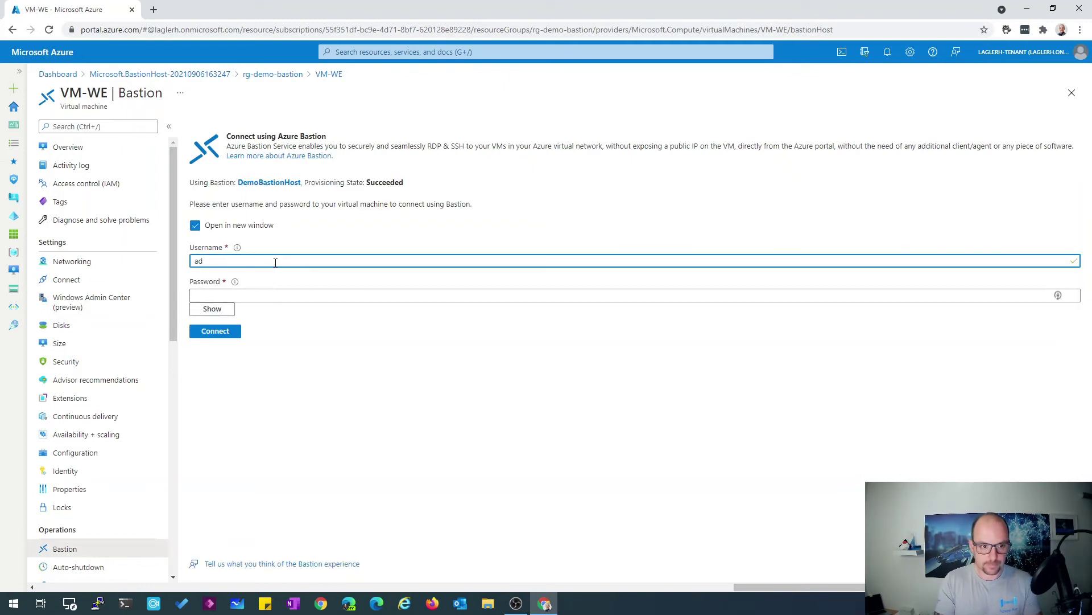
type("fminuser")
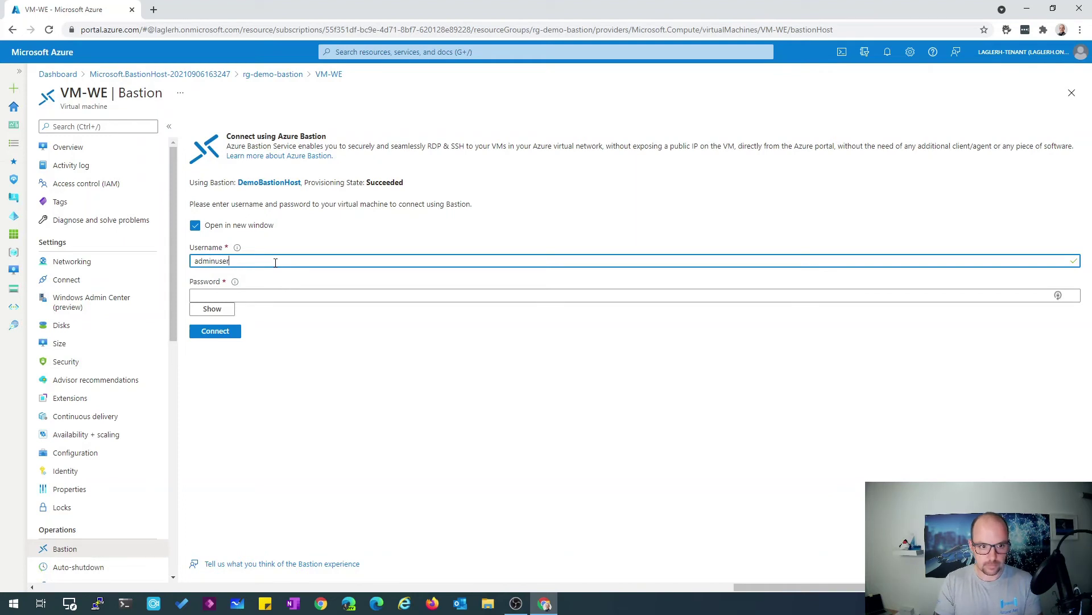
key("Tab")
type("*")
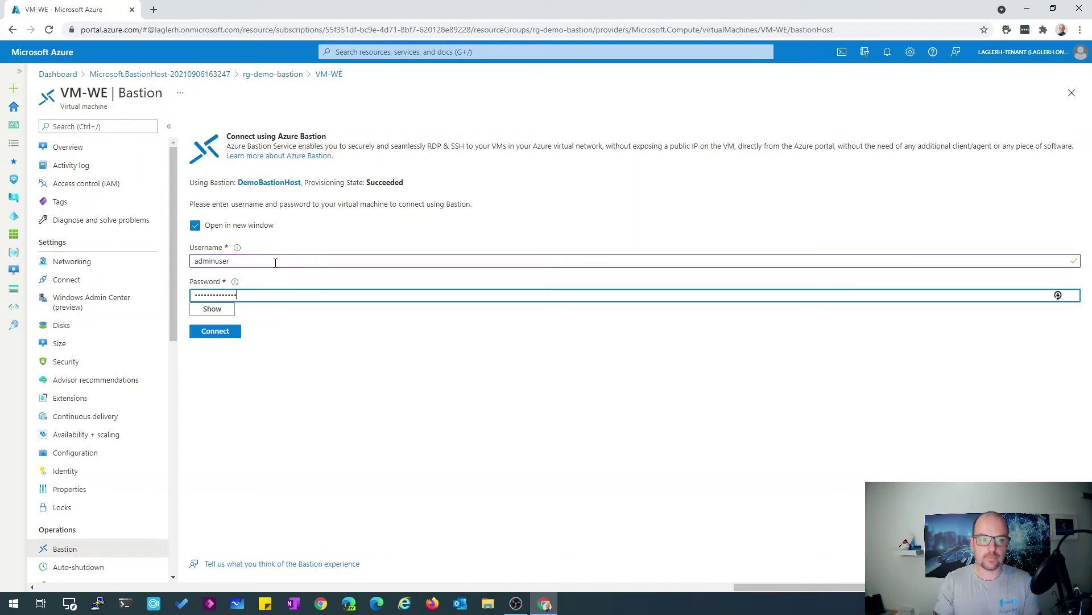
key("Return")
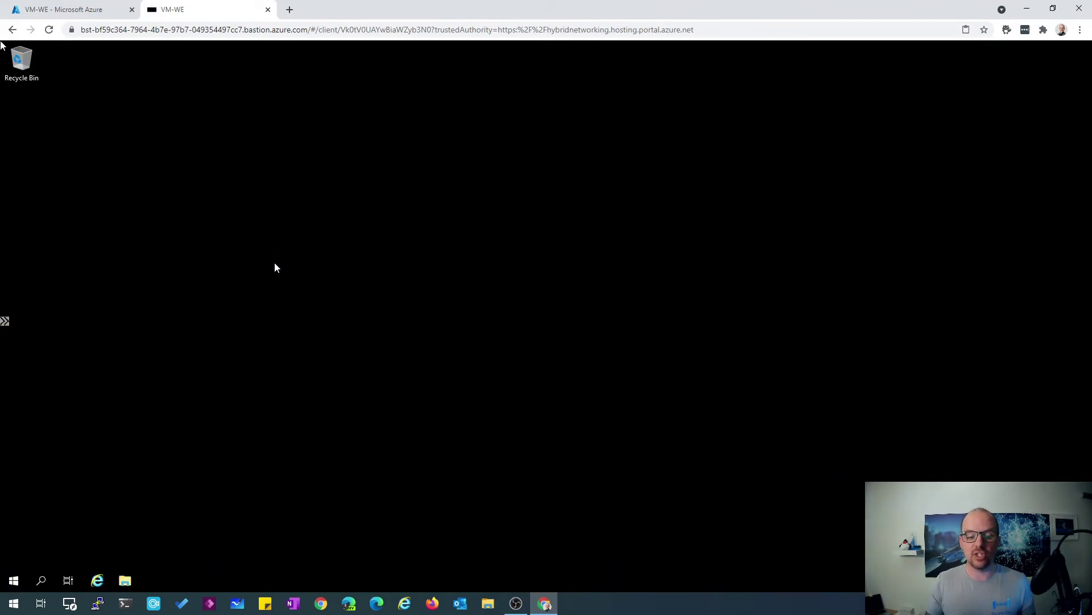
Open a command prompt with cmd in the VM-WE remote session and run ipconfig
left_click(14, 580)
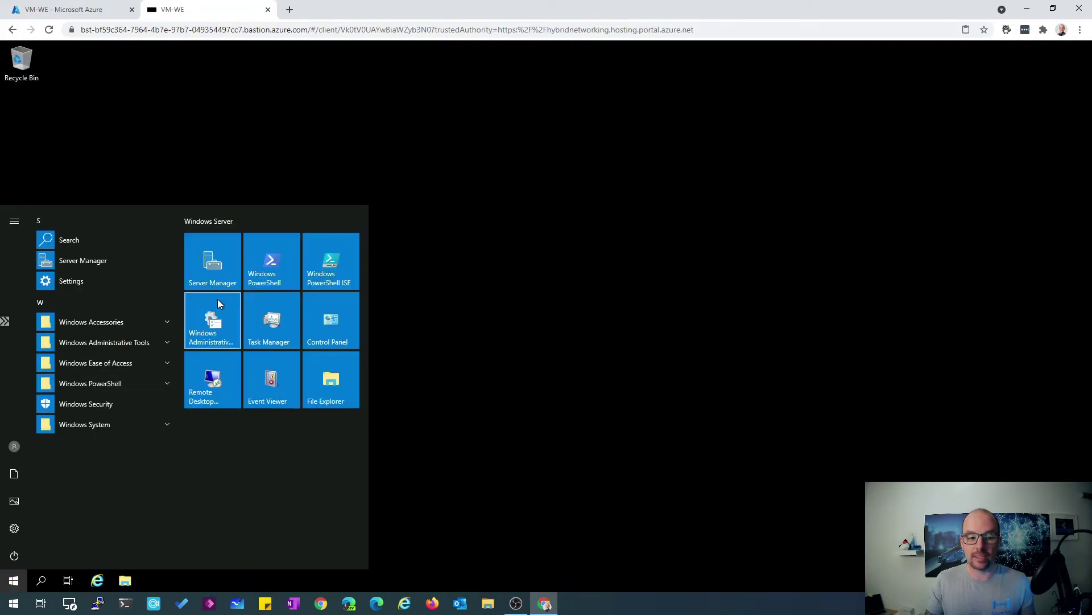
right_click(13, 580)
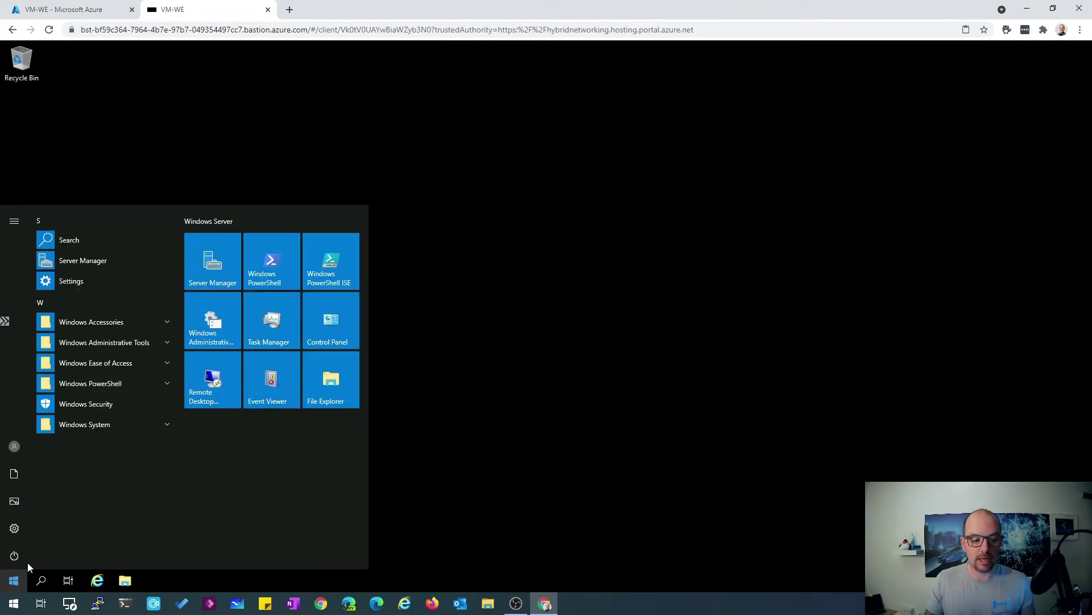
left_click(52, 518)
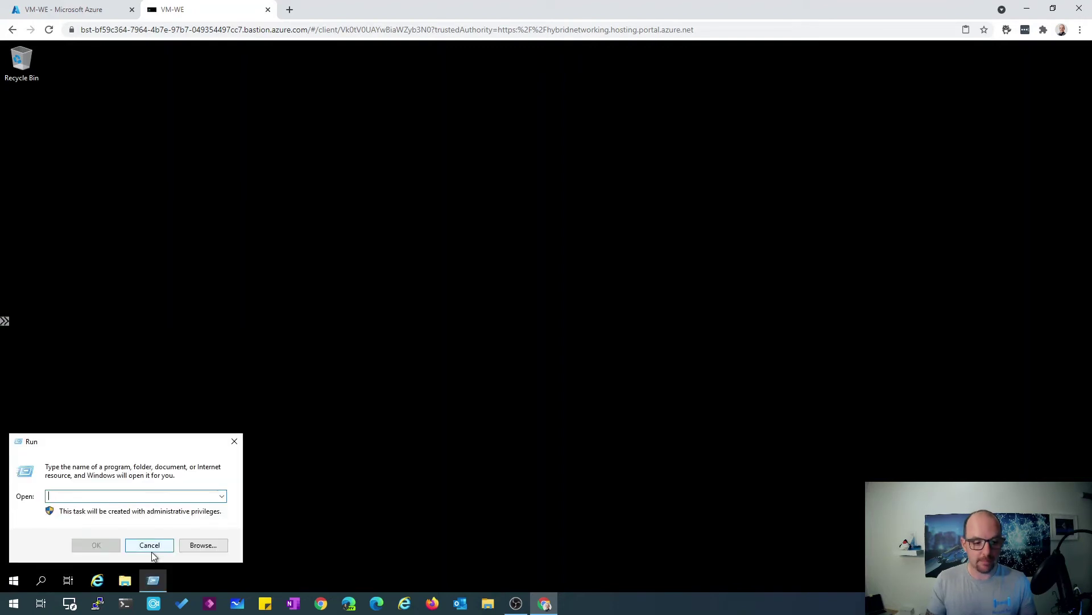
type("cmd")
key("Return")
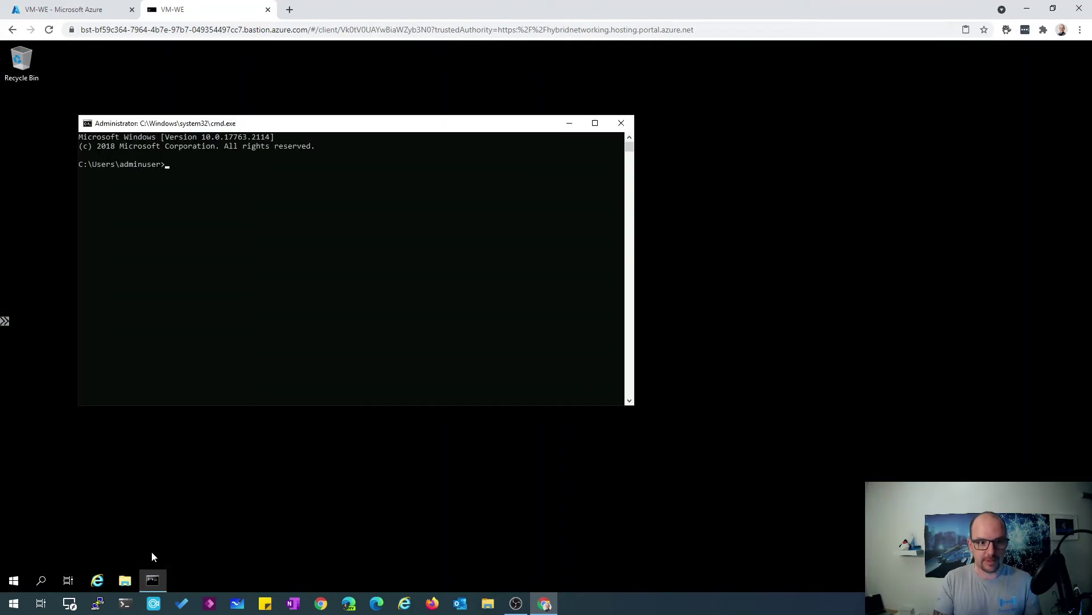
type("ipconfig")
key("Return")
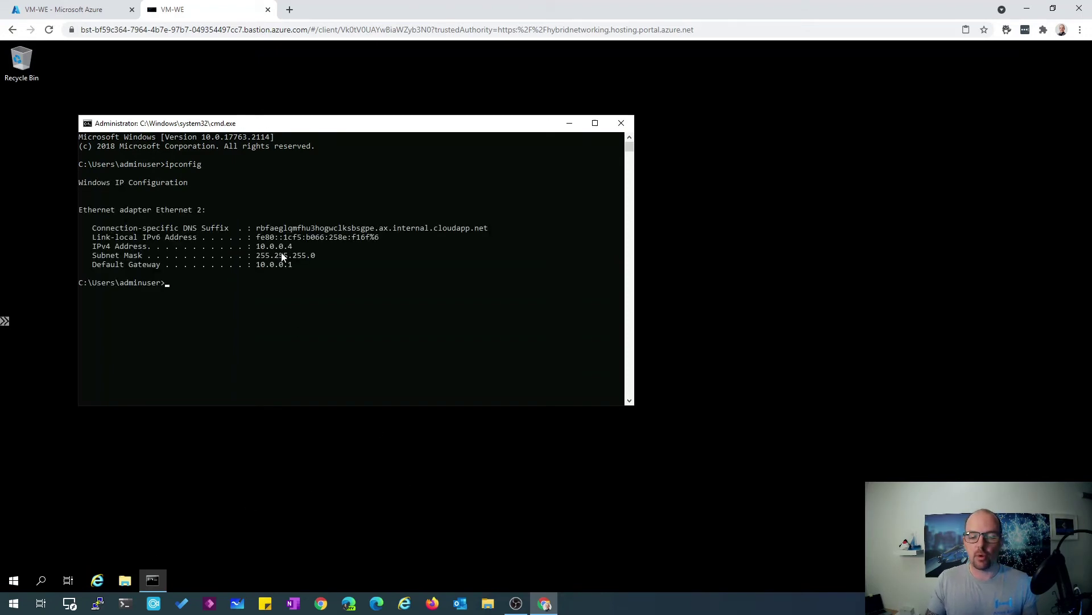
Compare VM-WE's private IP address in its portal overview with the address in the remote session
left_click(108, 10)
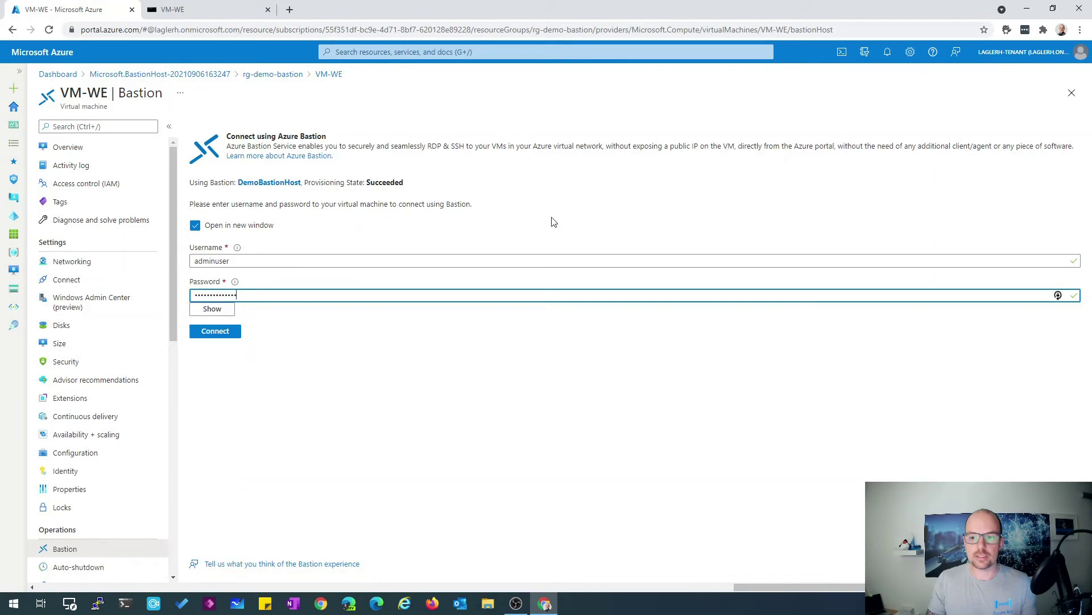
left_click(55, 149)
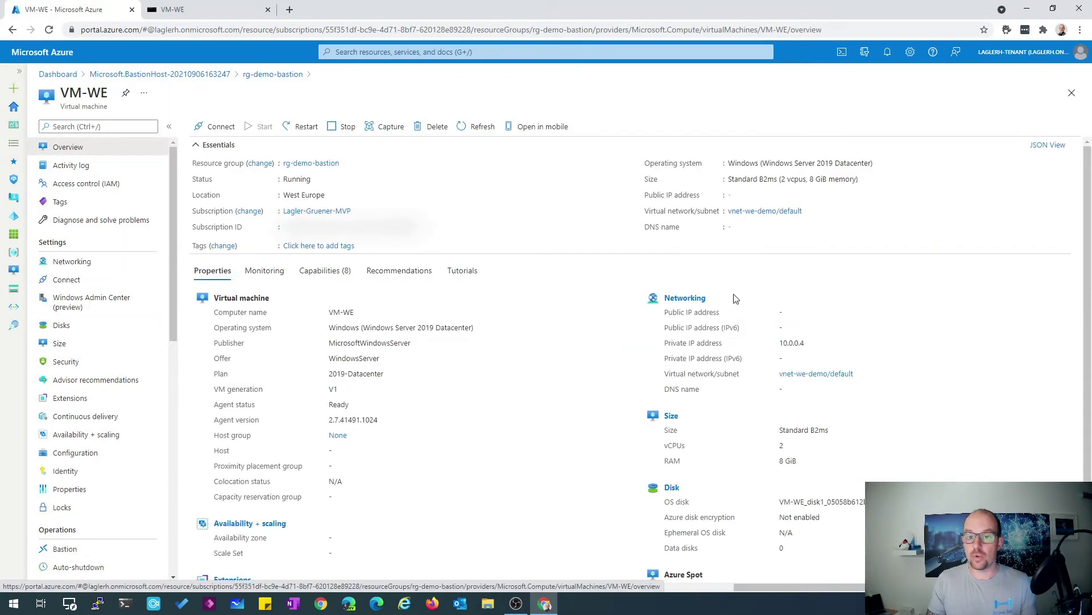
left_click_drag(807, 343, 772, 344)
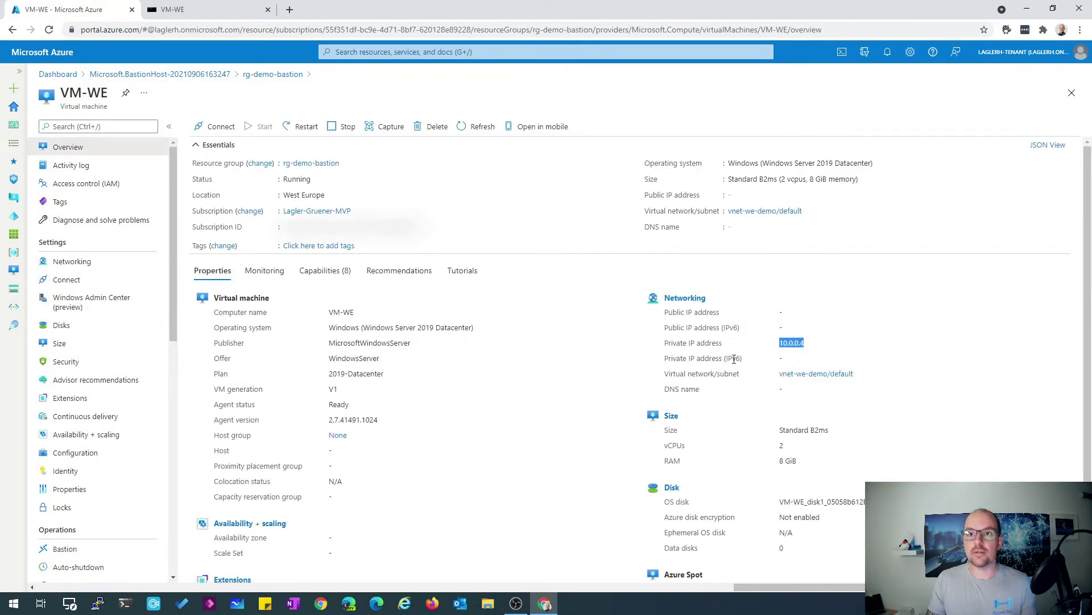
left_click(186, 10)
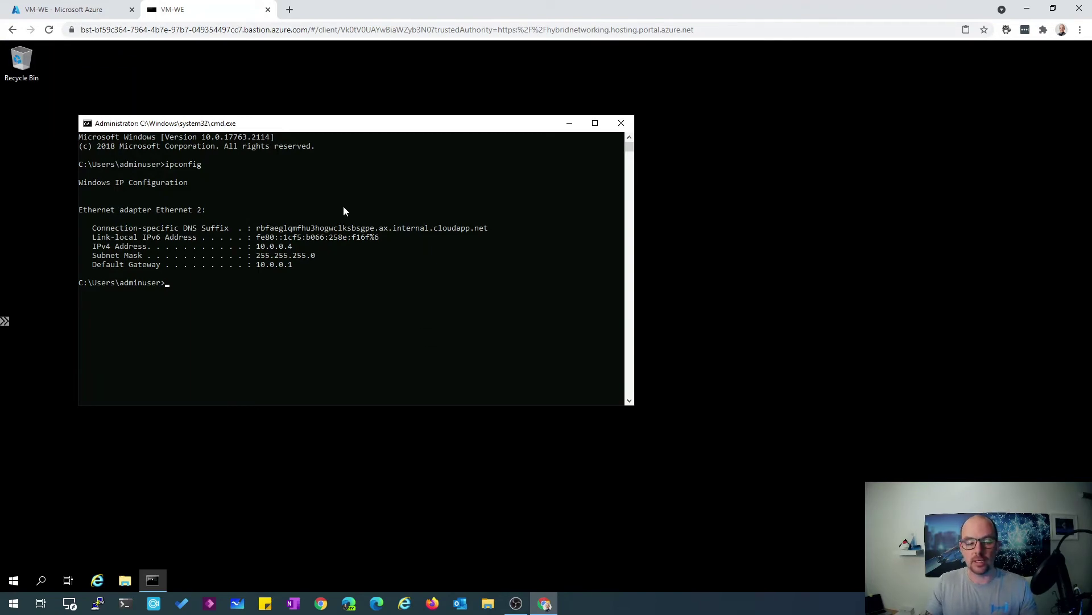
Close the VM-WE remote session and return to the rg-demo-bastion resource group
left_click(267, 10)
left_click(269, 90)
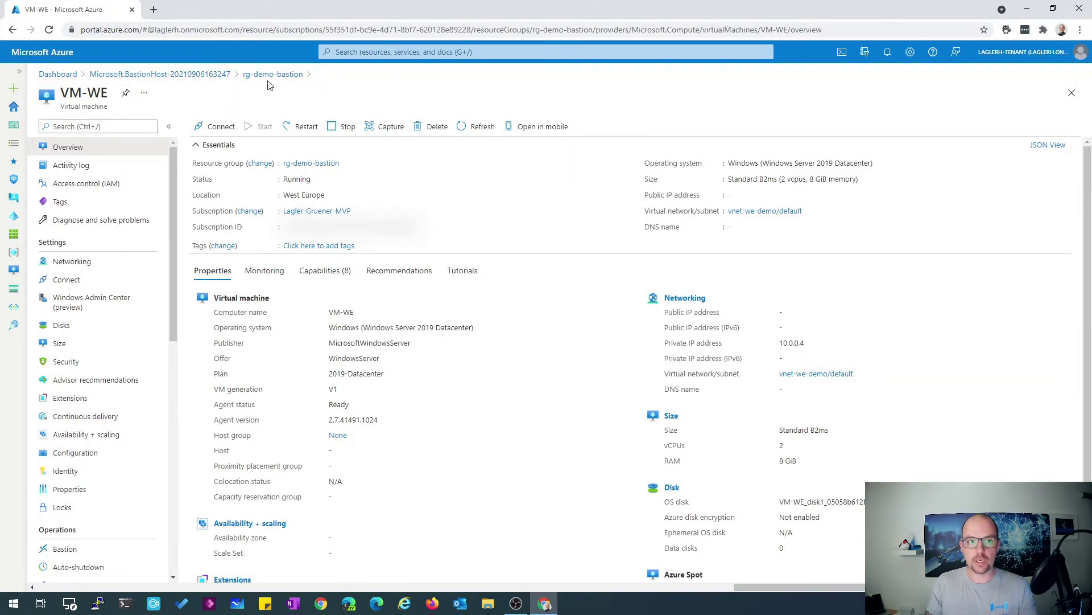
left_click(267, 75)
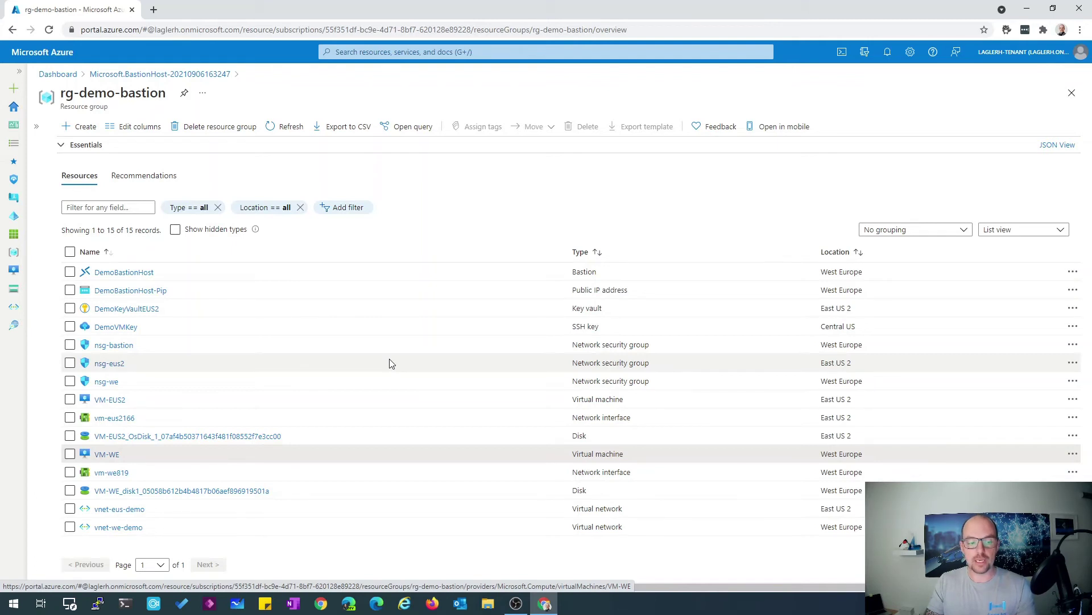
Review the settings of the p-we-to-eus2 peering in the vnet-we-demo virtual network and return to the rg-demo-bastion resource group
left_click(118, 528)
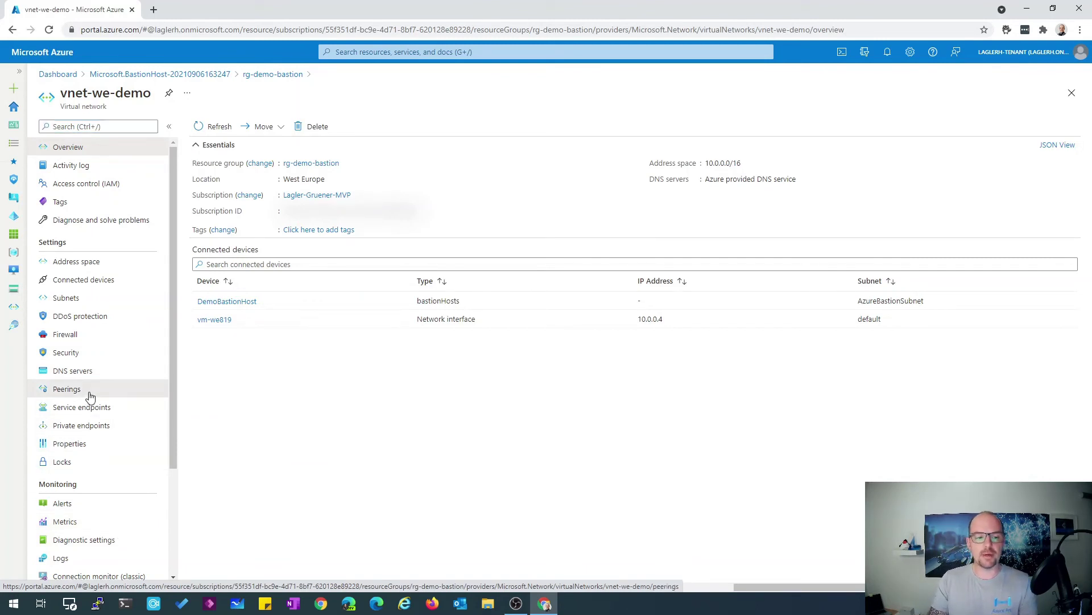
left_click(86, 391)
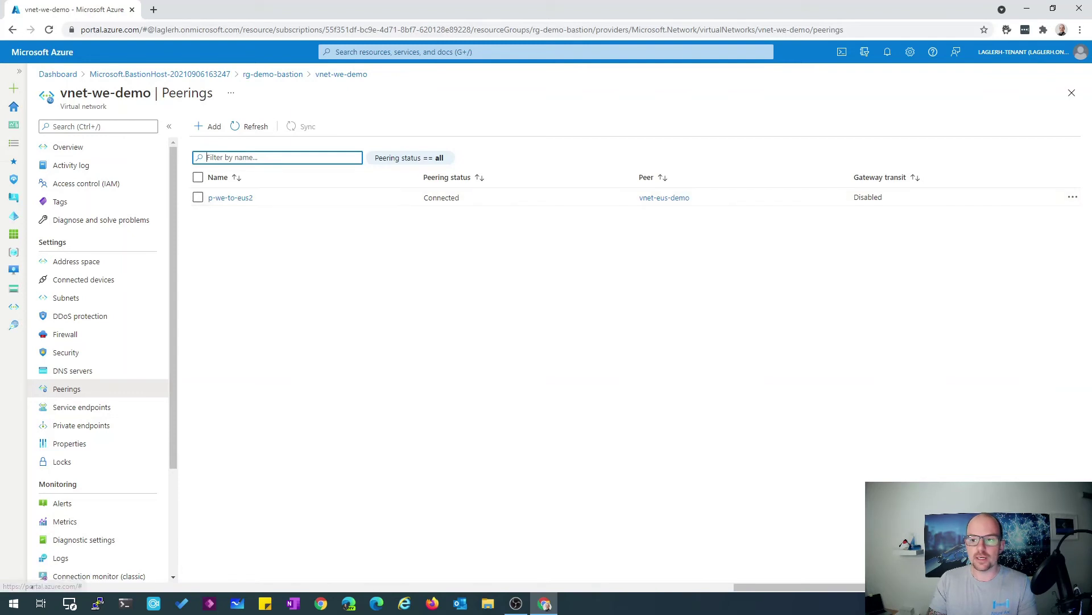
left_click(1079, 198)
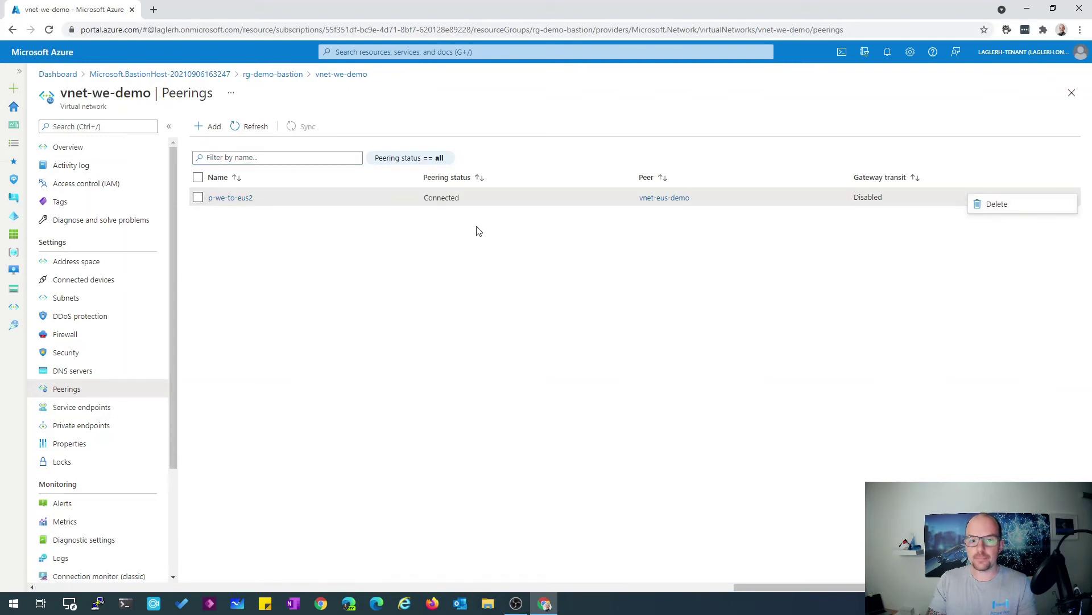
left_click(231, 200)
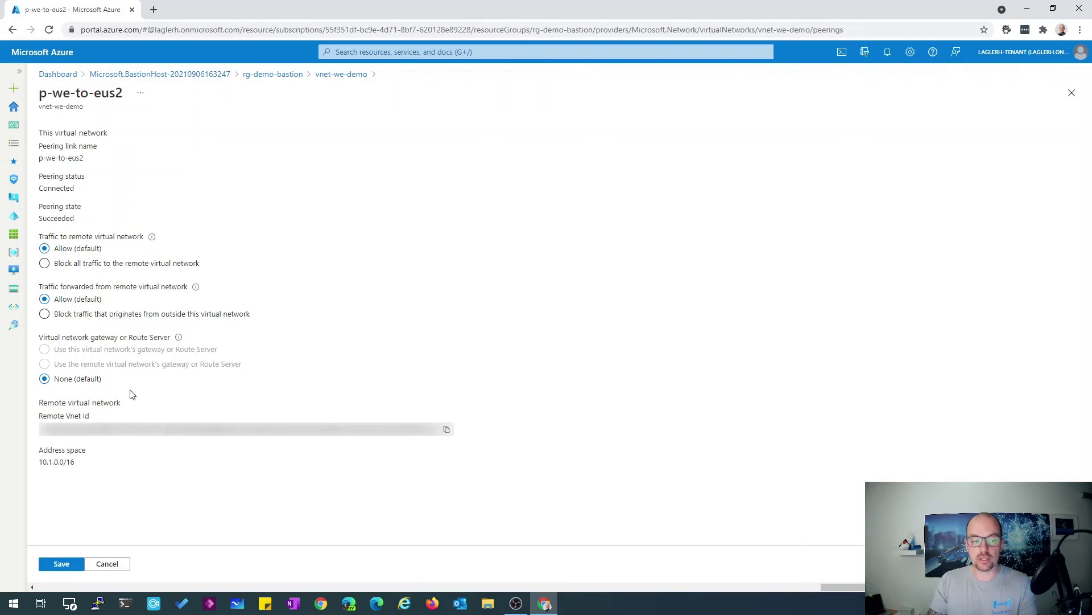
left_click(345, 76)
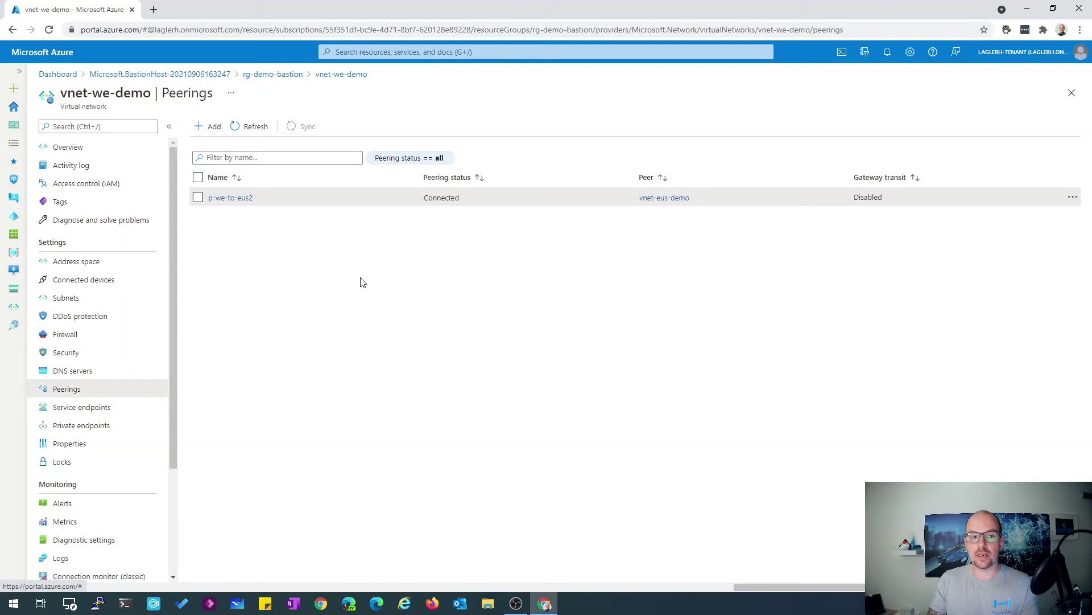
left_click(344, 74)
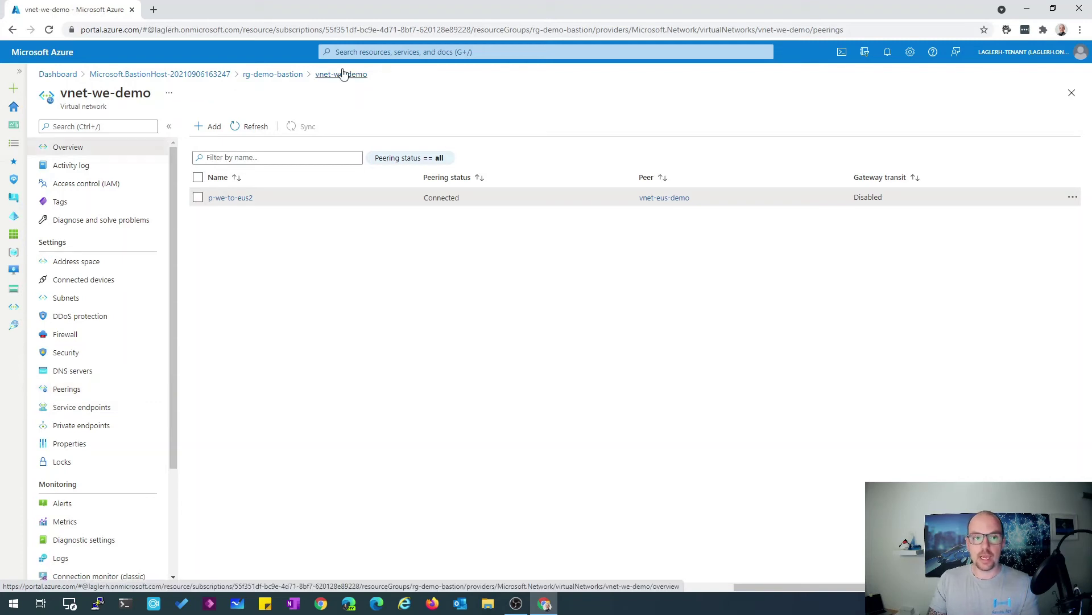
left_click(287, 74)
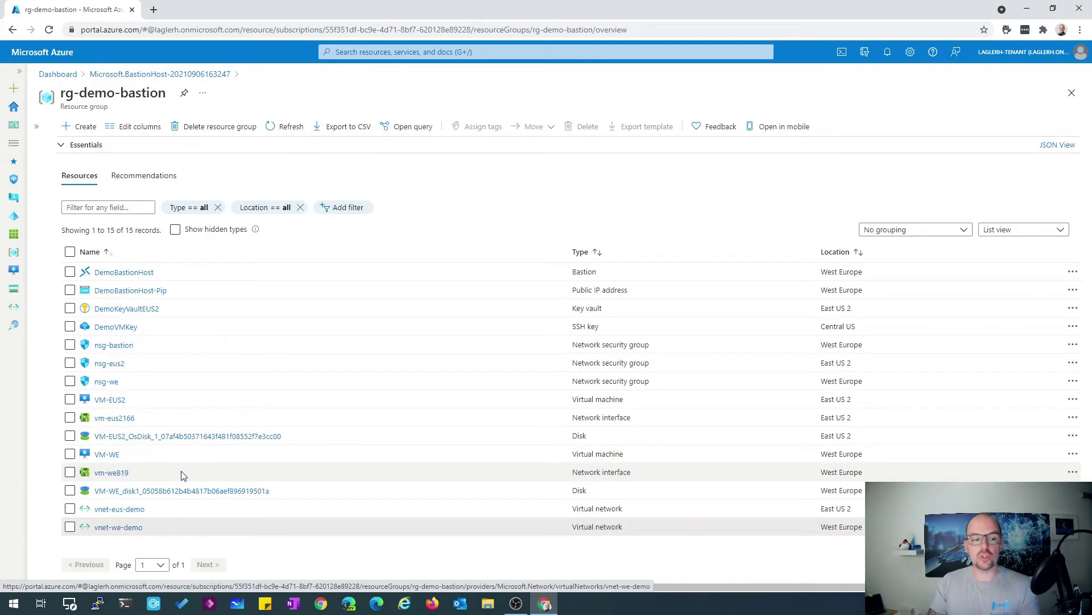
Open the Bastion connection form for the VM-EUS2 virtual machine
left_click(110, 400)
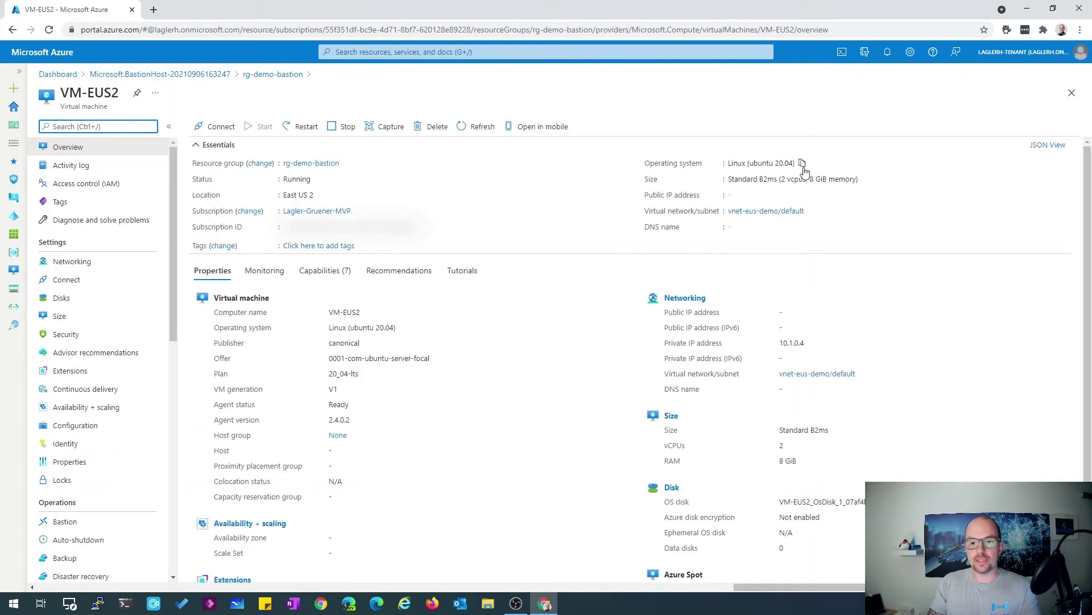
left_click(226, 133)
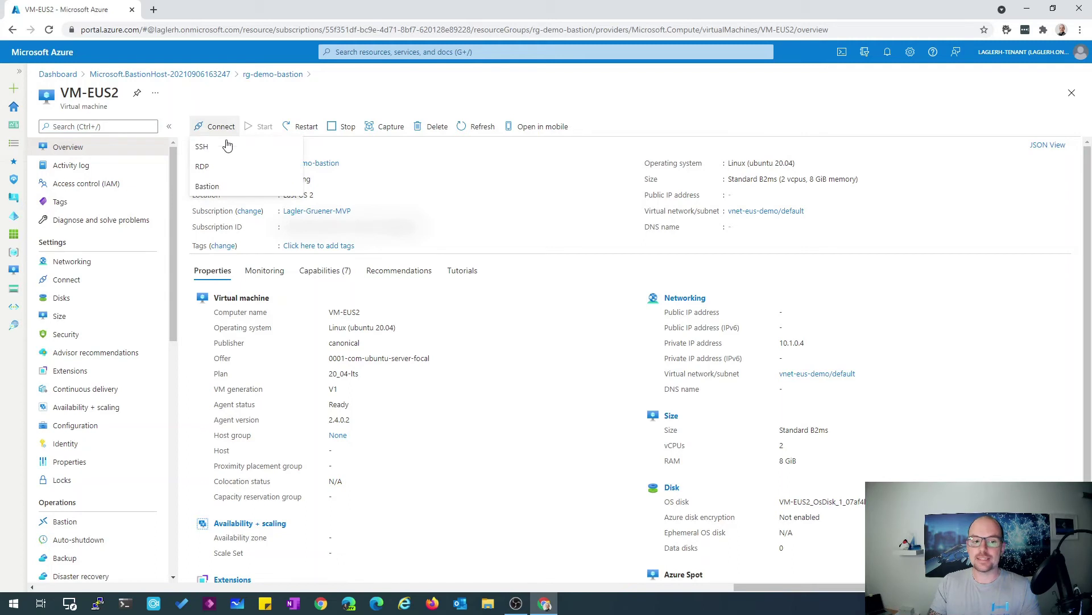
left_click(208, 187)
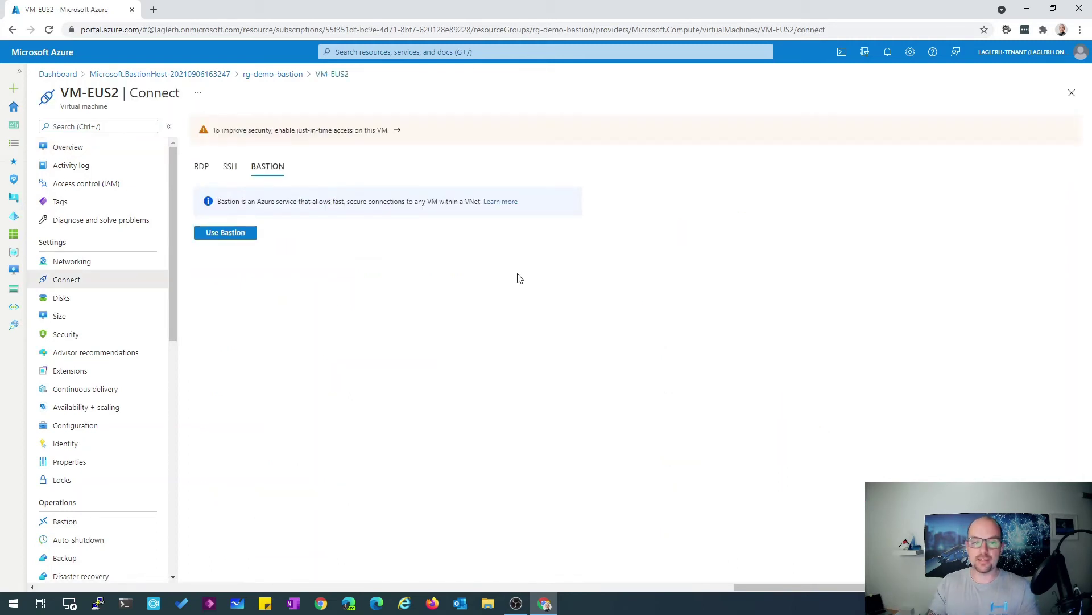
left_click(224, 232)
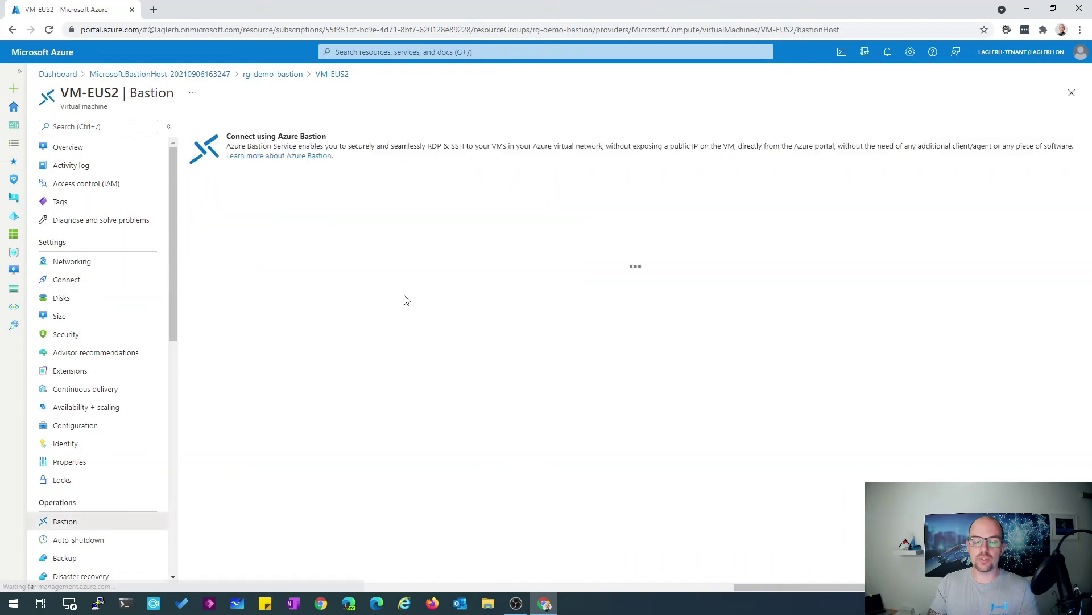
Connect to VM-EUS2 in a new window as adminuser, authenticating with the SSH private key from Azure Key Vault DemoKeyVaultEUS2
left_click(220, 260)
type("ad")
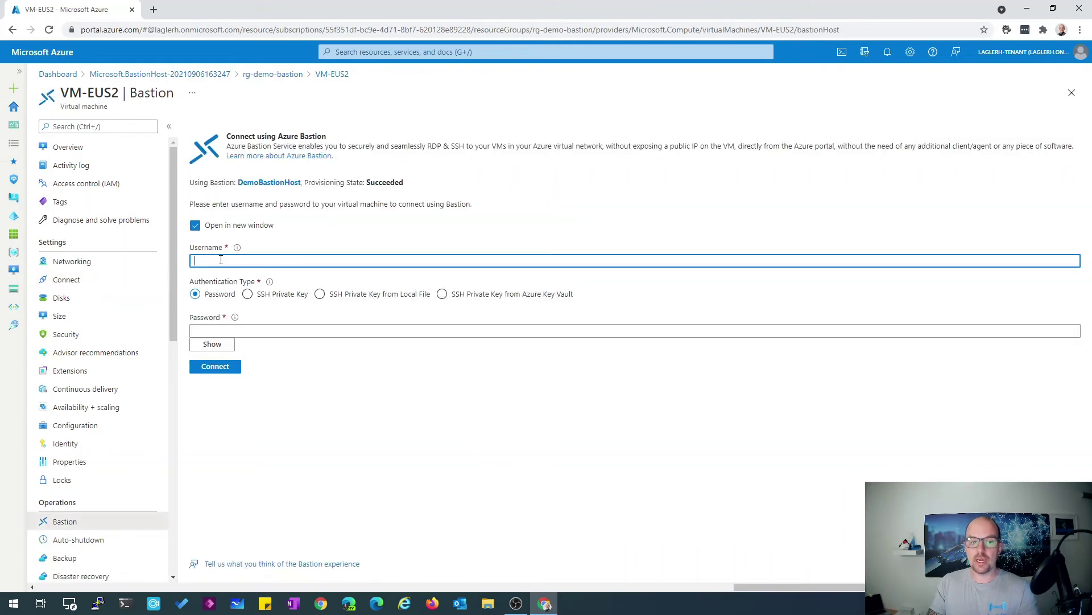
type("minuser")
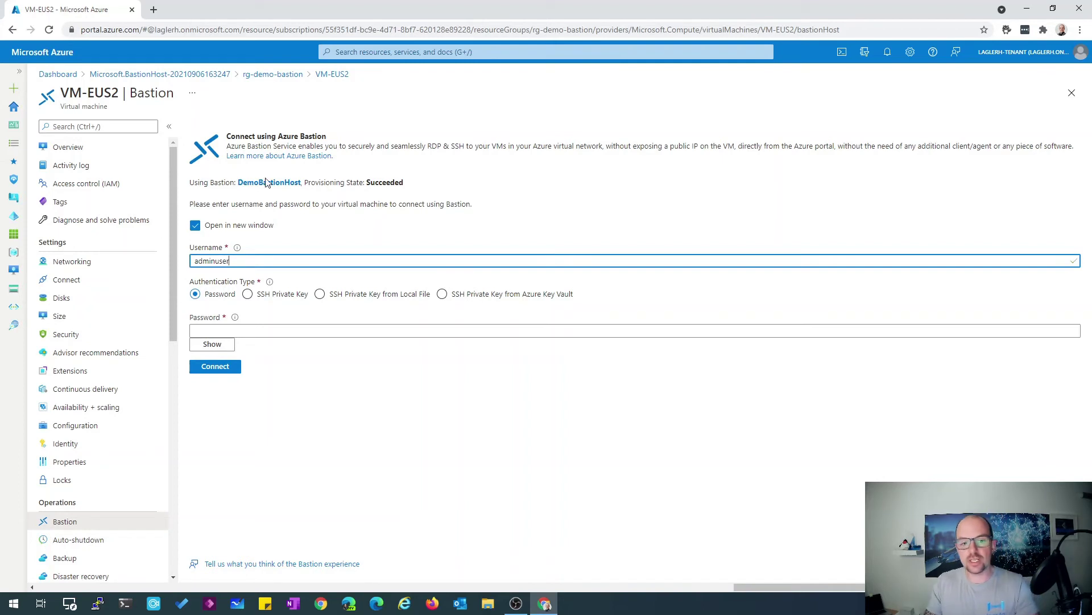
left_click(464, 301)
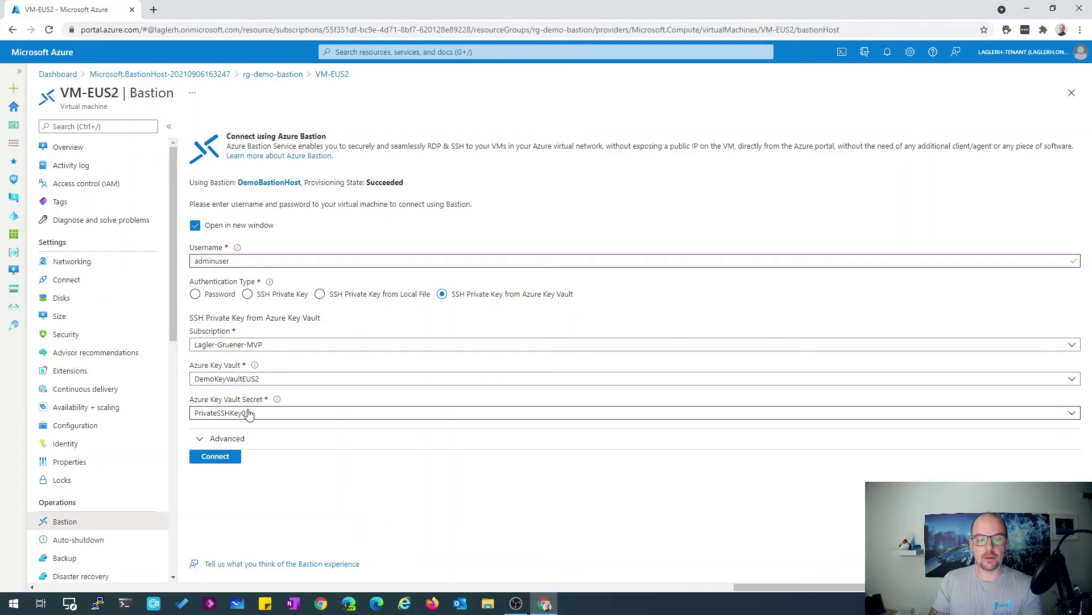
left_click(217, 461)
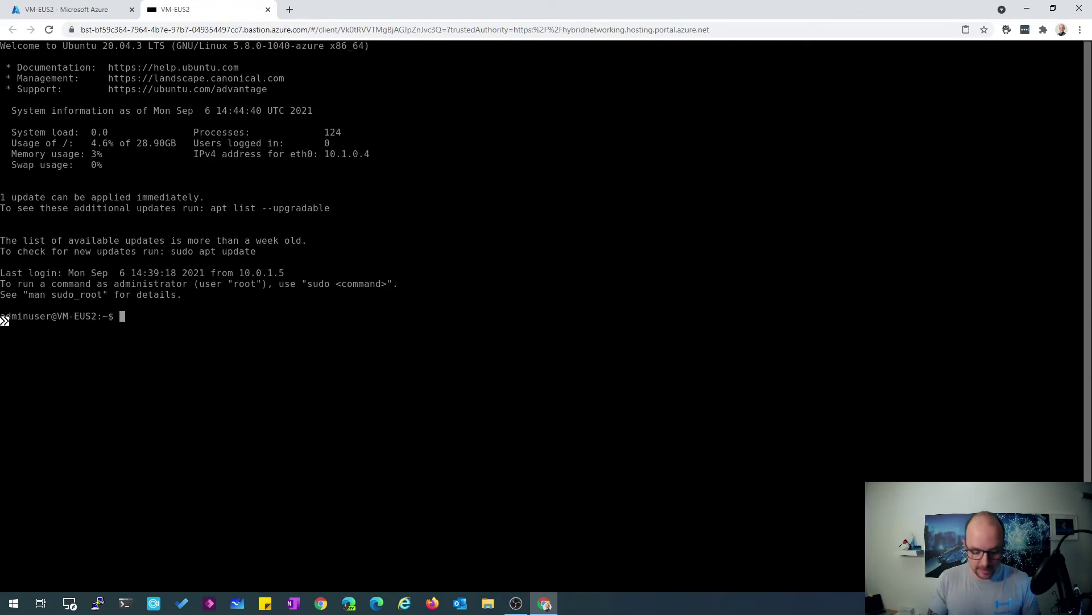
Install the missing network tools in the VM-EUS2 session with sudo apt install net-tools and run ifconfig
type("ifconfig")
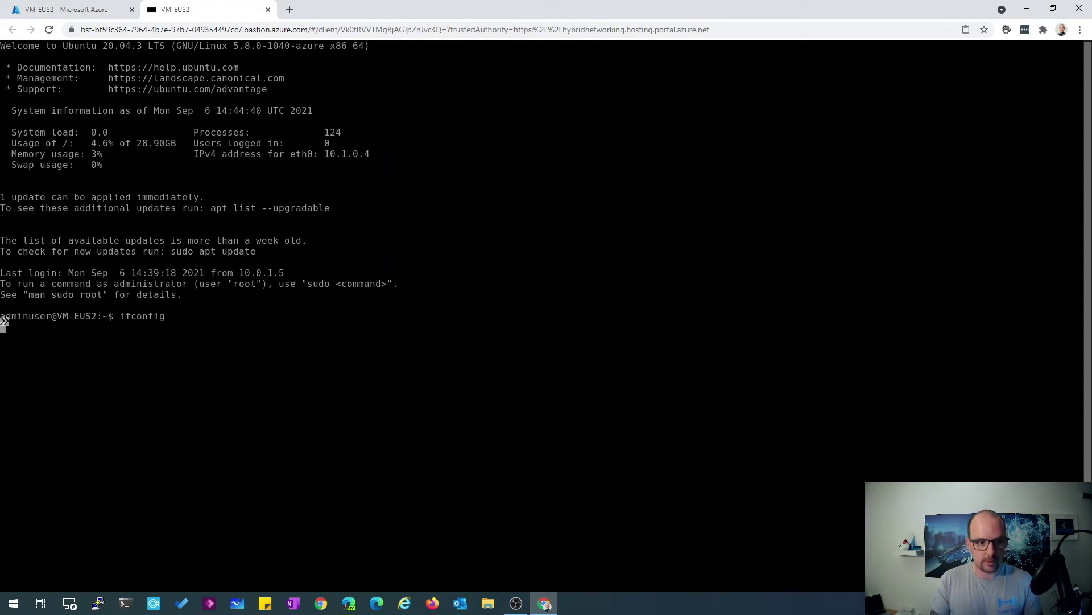
key("Return")
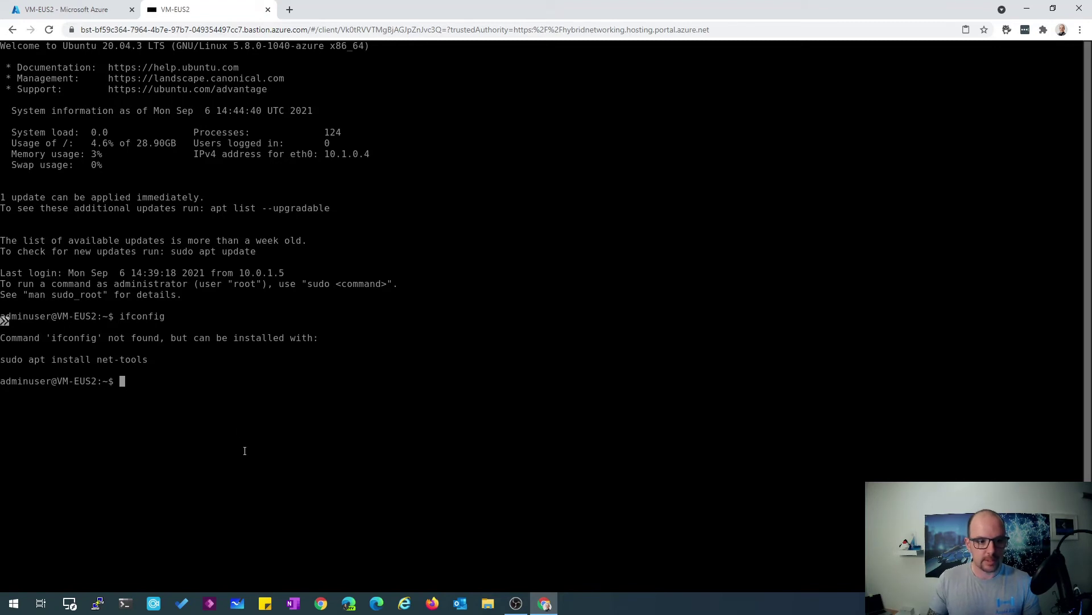
left_click_drag(34, 361, 2, 361)
right_click(224, 397)
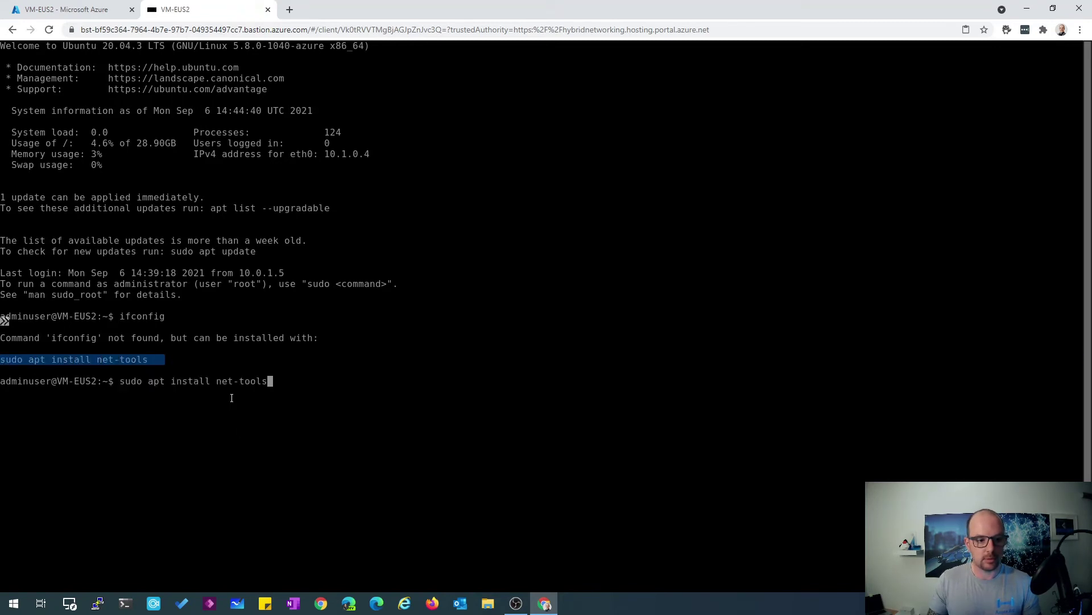
right_click(232, 398)
key("ctrl+c")
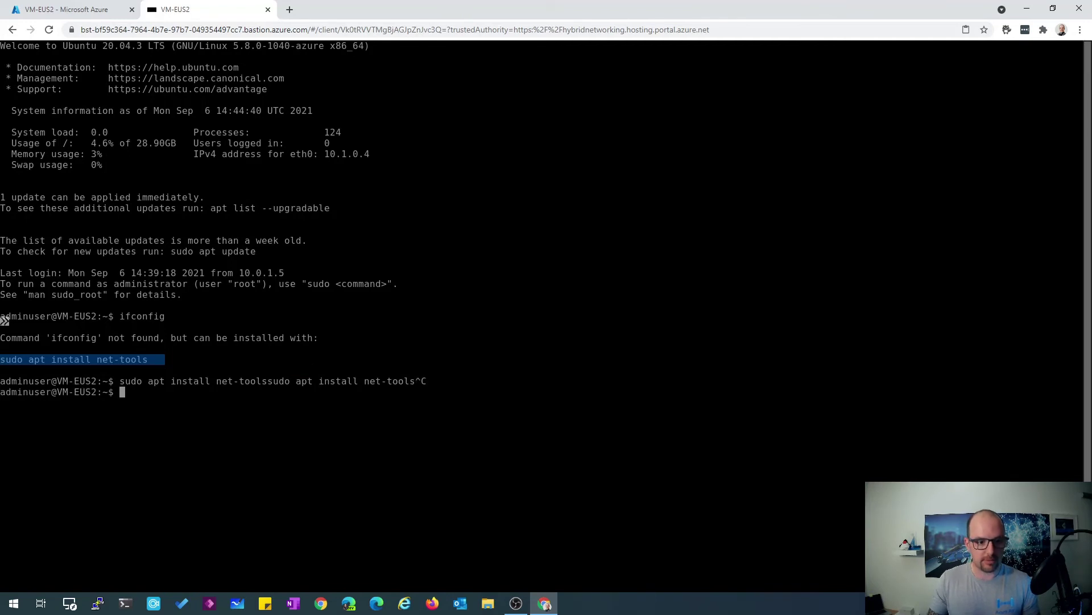
right_click(526, 441)
key("Return")
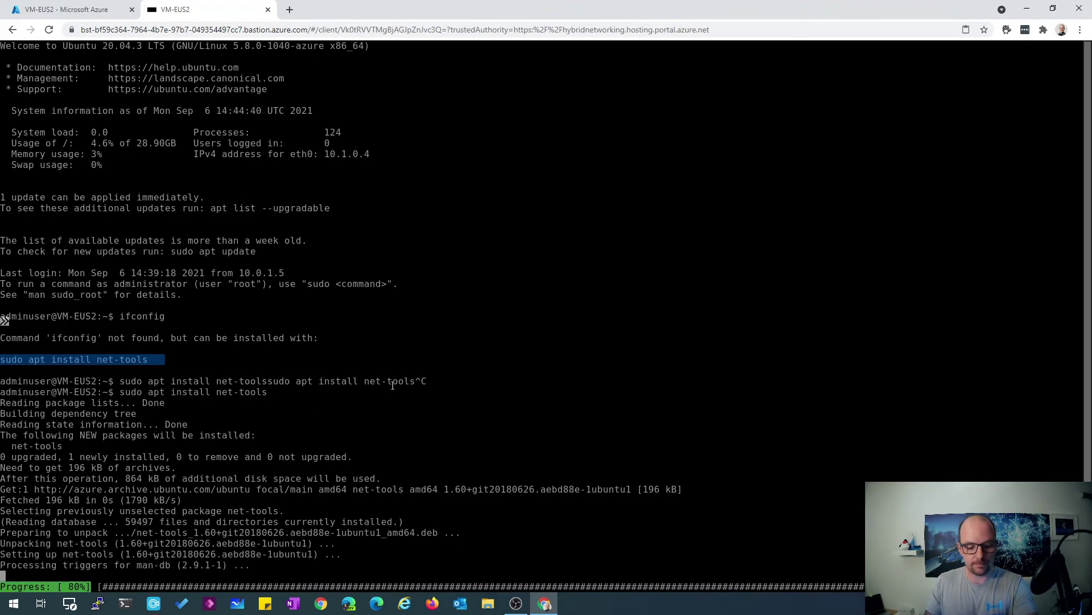
type("ifconfig")
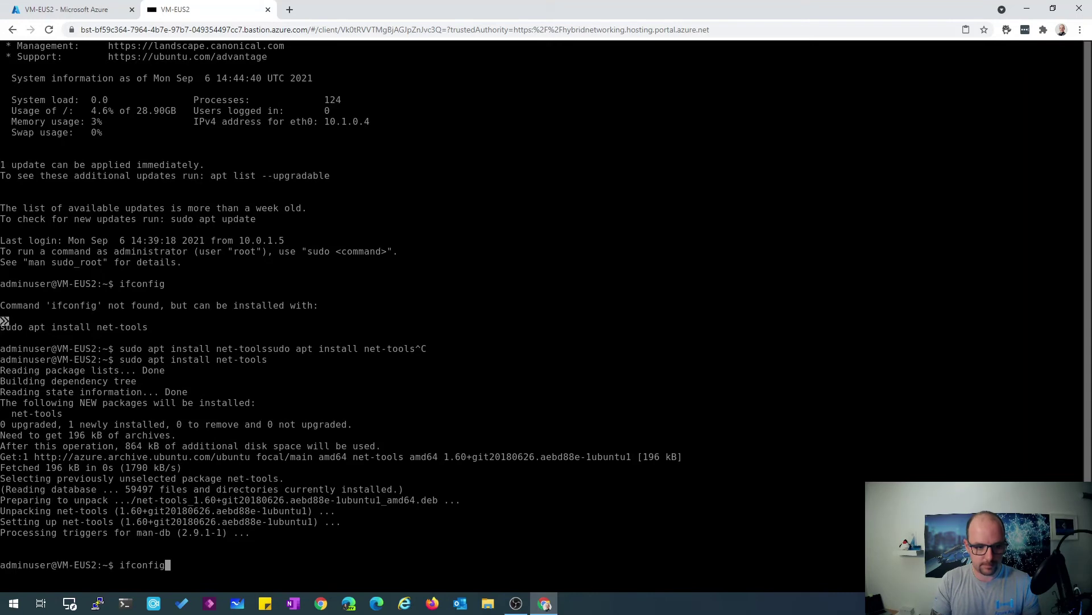
key("Return")
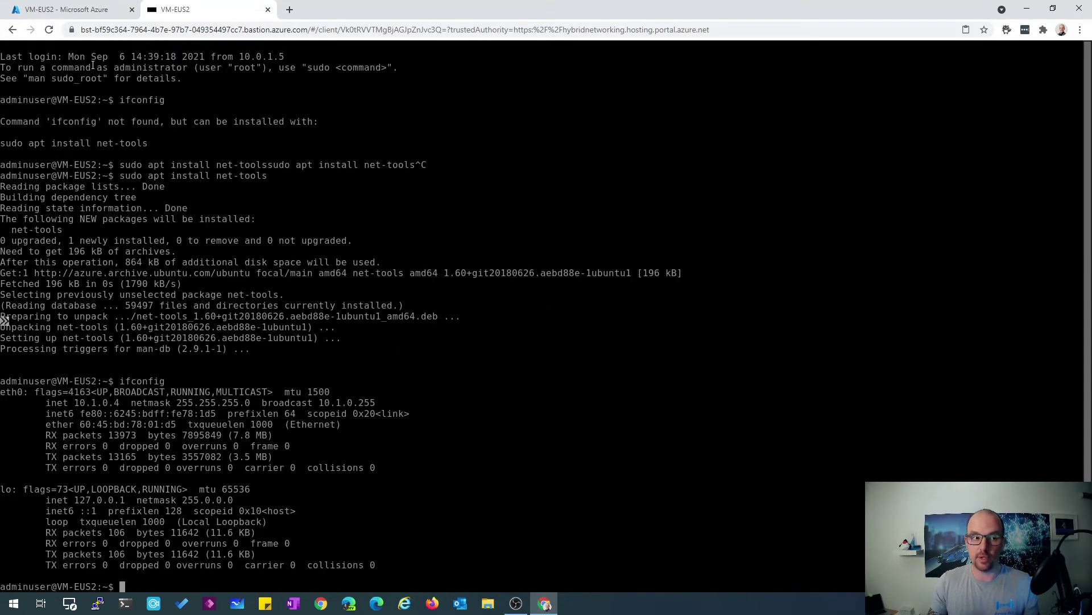
Compare VM-EUS2's private IP address in its portal overview with the address in the SSH session
left_click(52, 9)
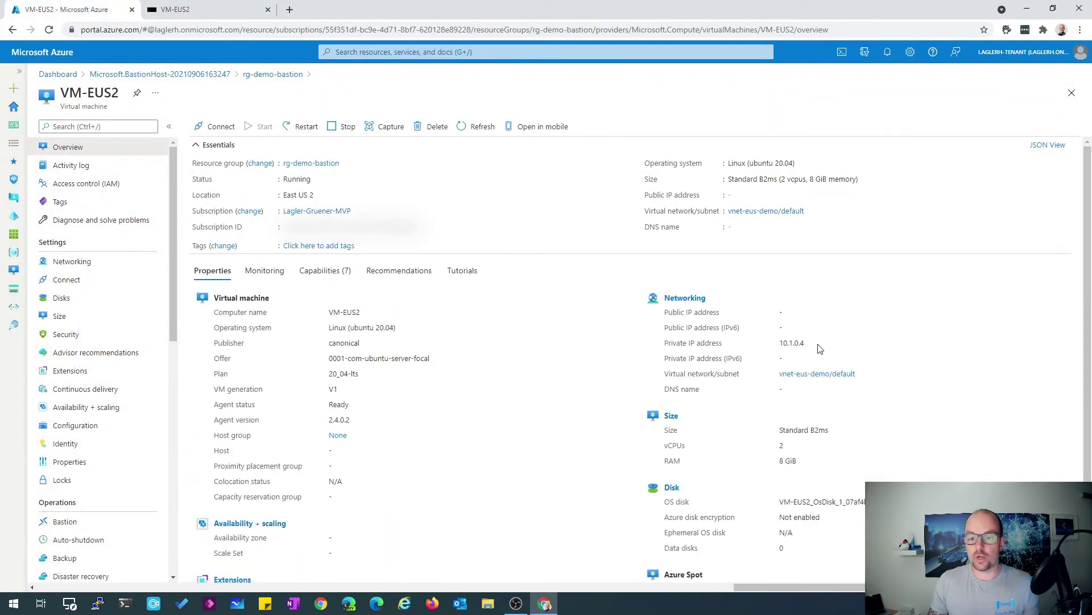
left_click_drag(814, 345, 780, 345)
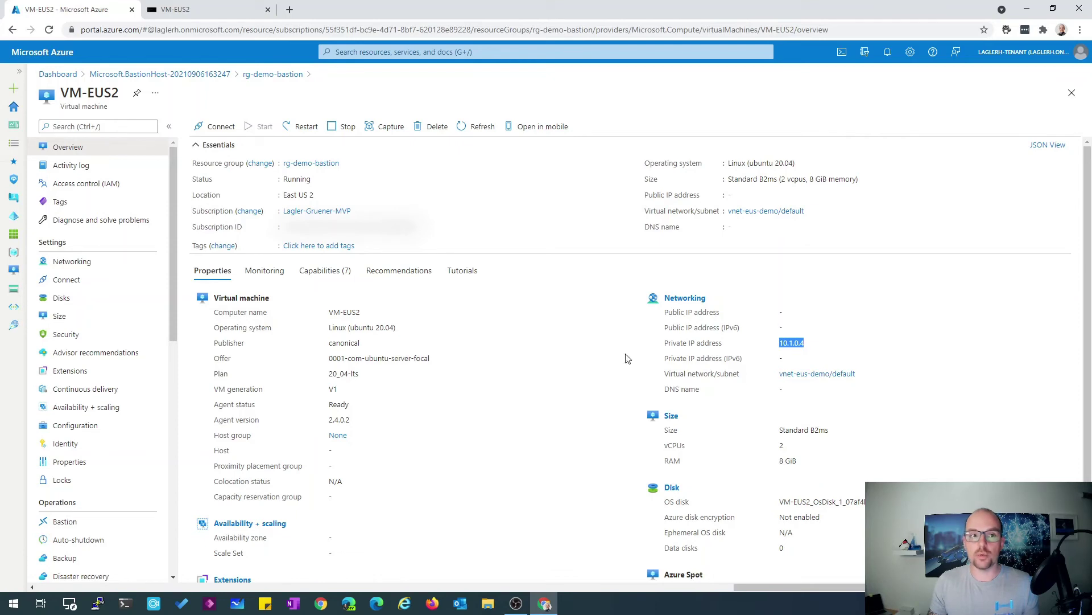
left_click(199, 10)
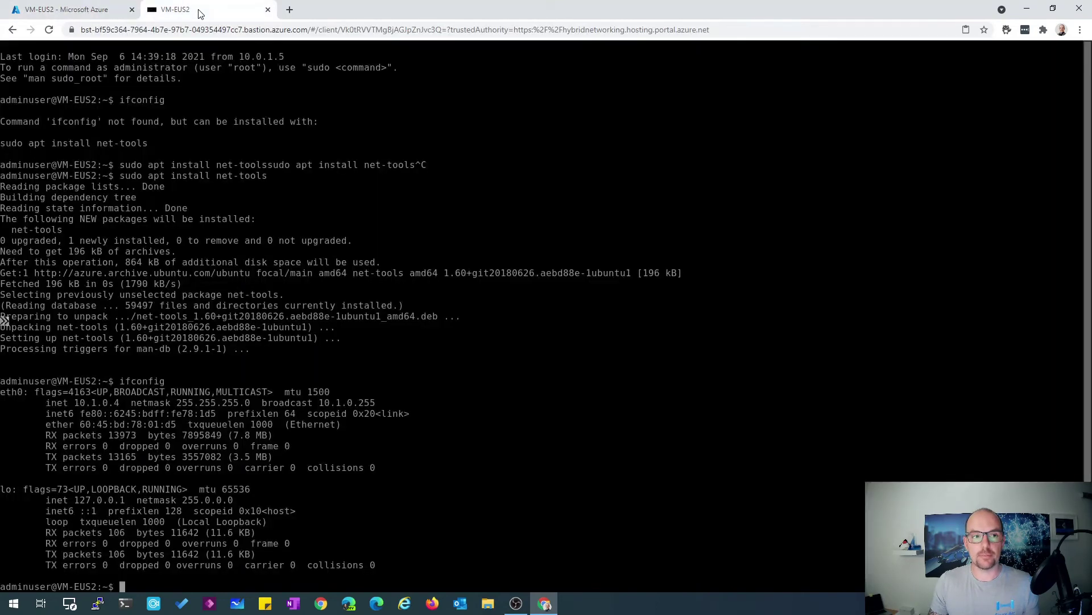
Close the VM-EUS2 SSH session and return to the rg-demo-bastion resource group
left_click(267, 10)
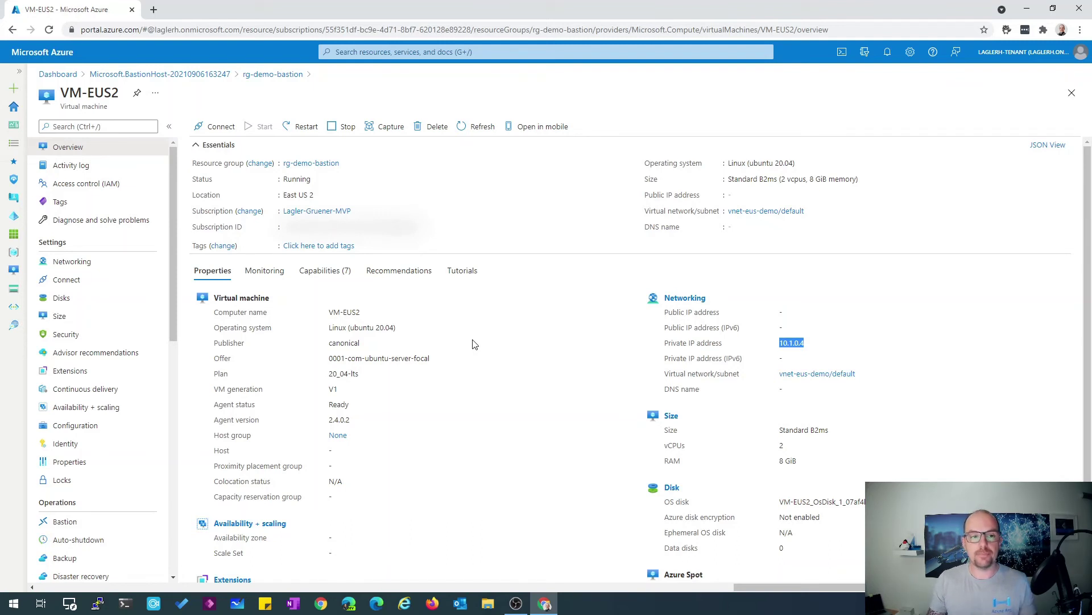
left_click(276, 74)
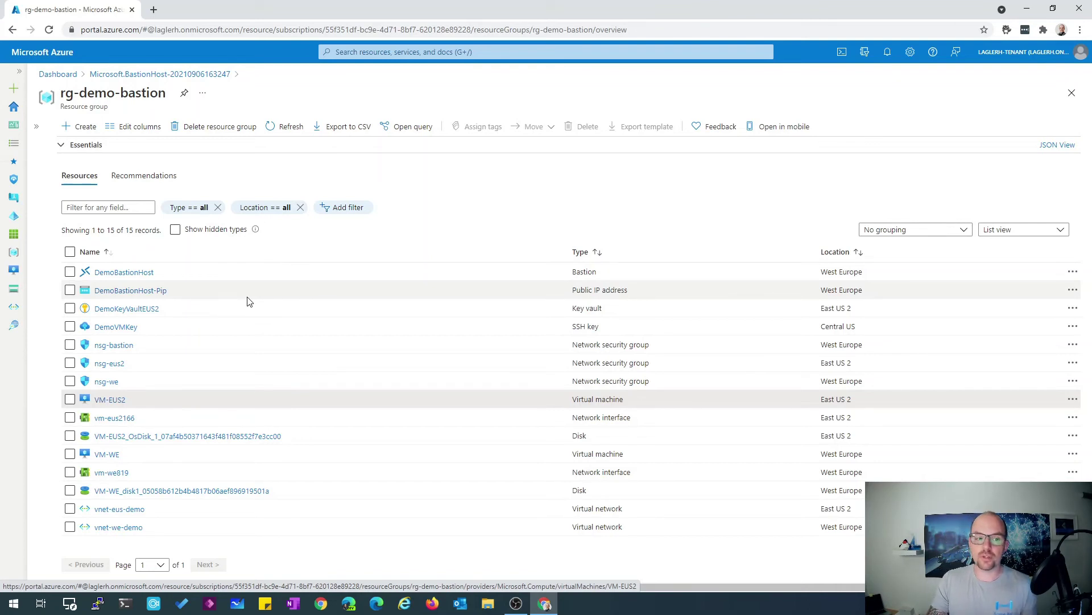
Examine the subnet association and the inbound and outbound security rules of the nsg-bastion network security group
left_click(118, 346)
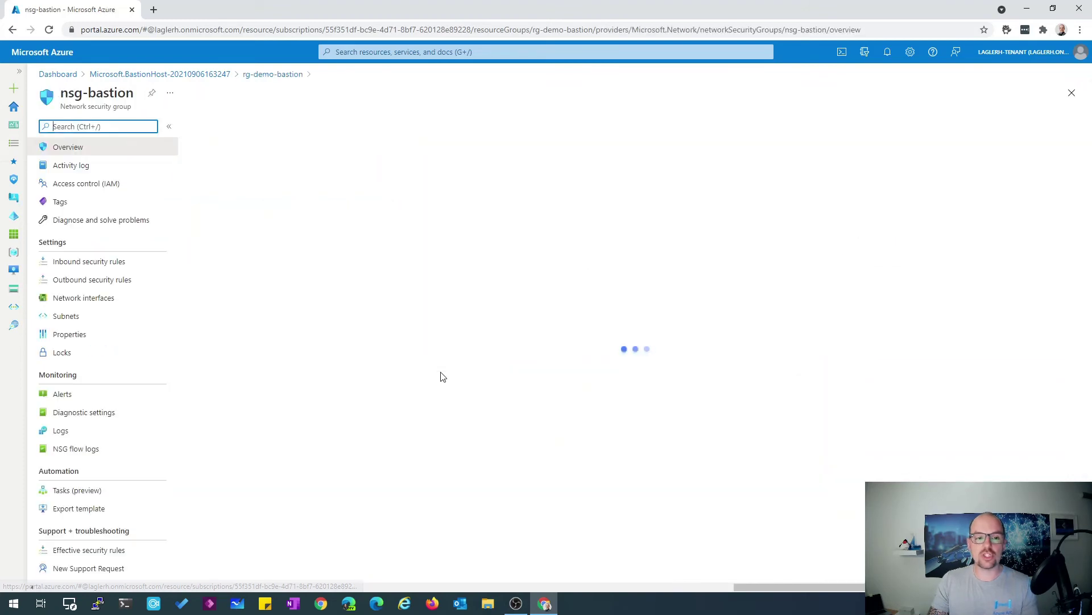
left_click(79, 316)
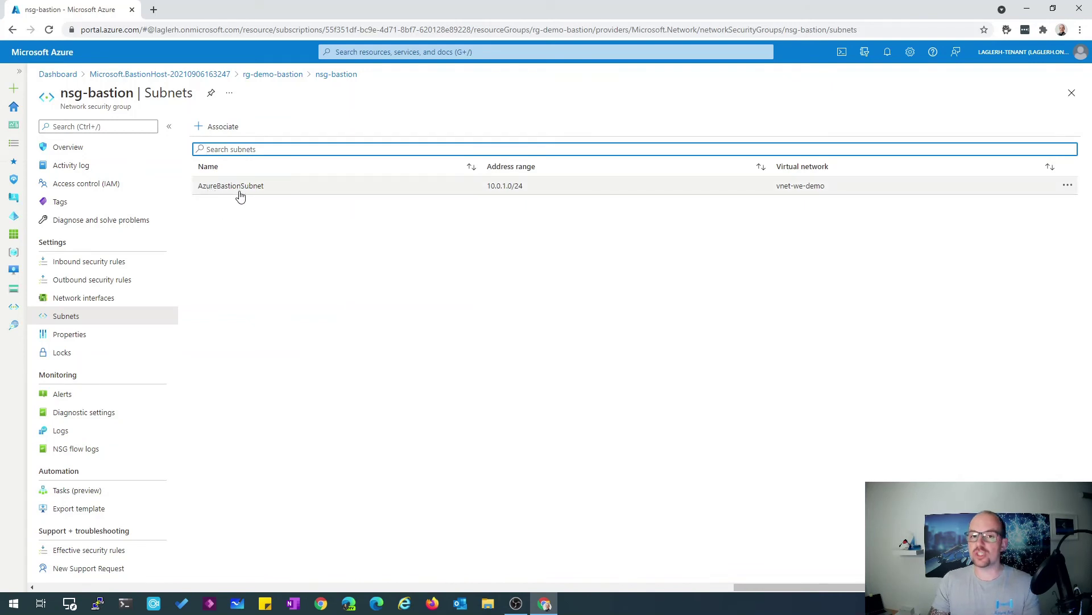
left_click(100, 261)
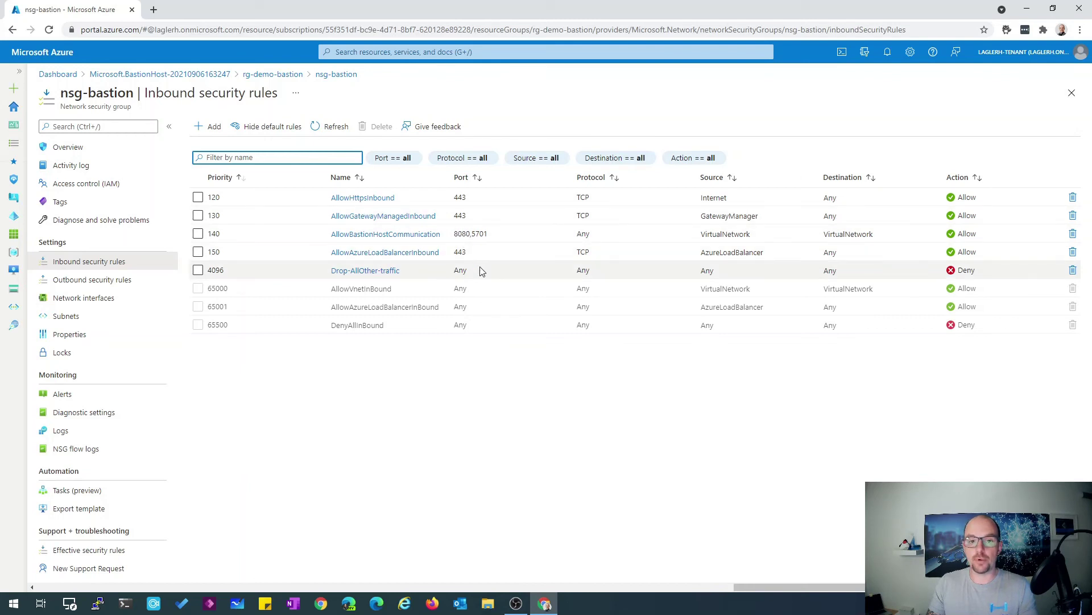
left_click(106, 285)
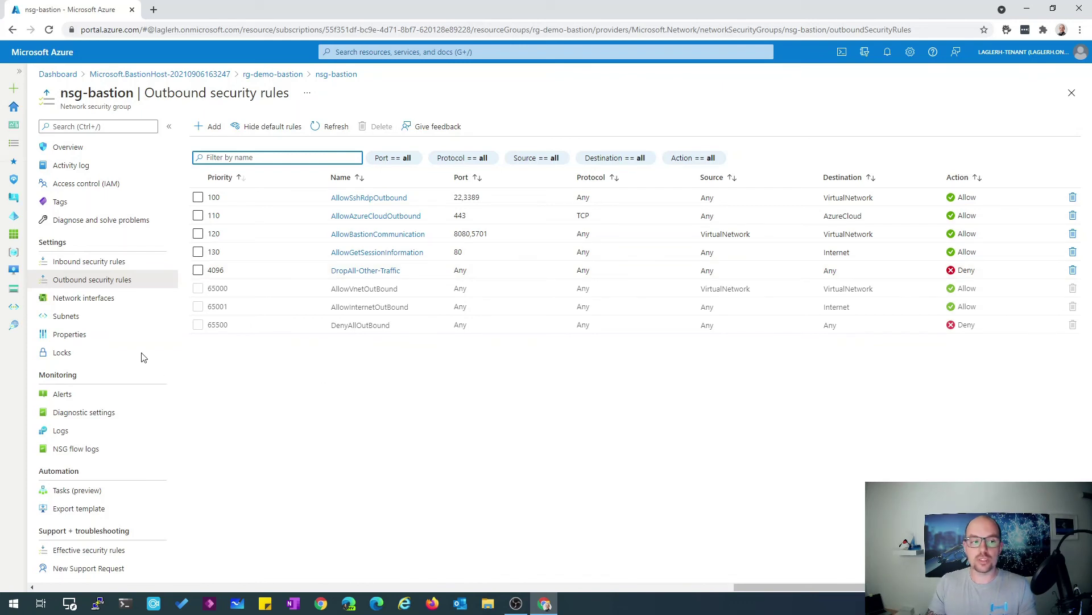
left_click(72, 317)
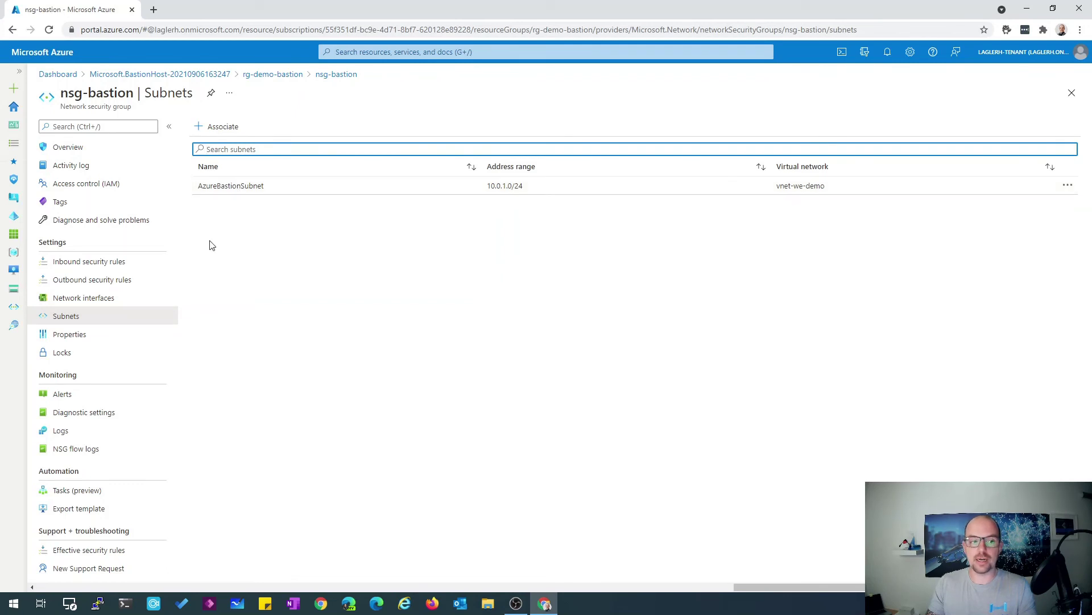
Leave nsg-bastion and check the subnet association of the nsg-eus2 network security group in rg-demo-bastion
left_click(336, 74)
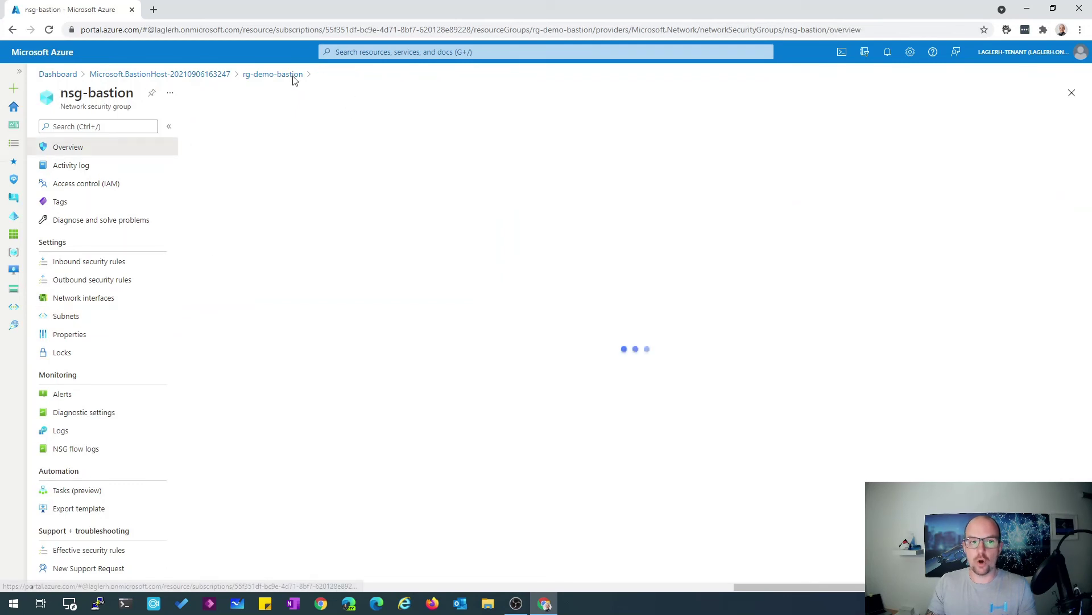
left_click(272, 74)
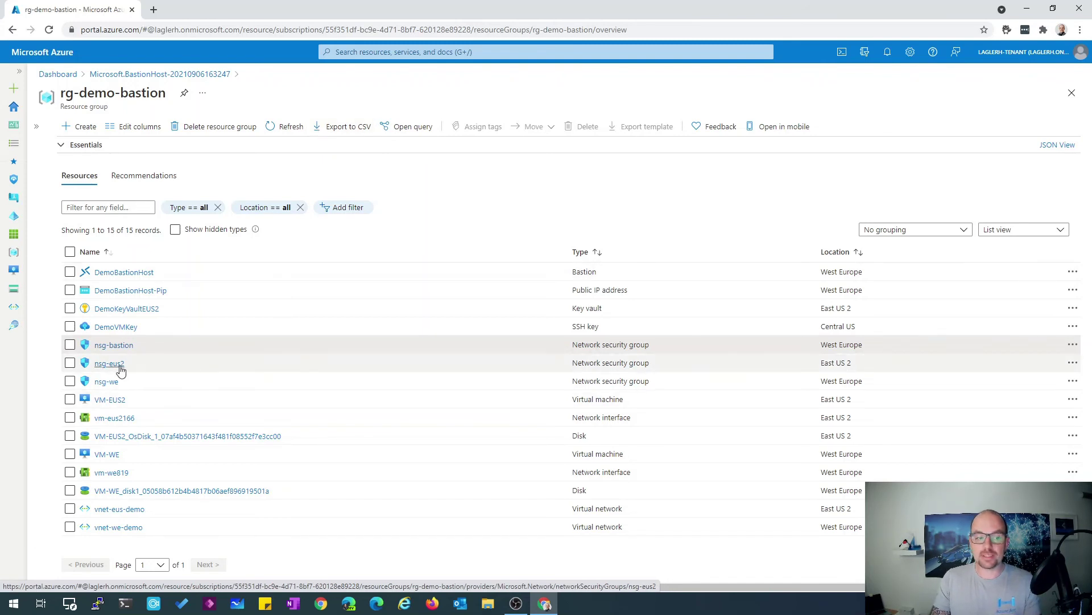
left_click(120, 368)
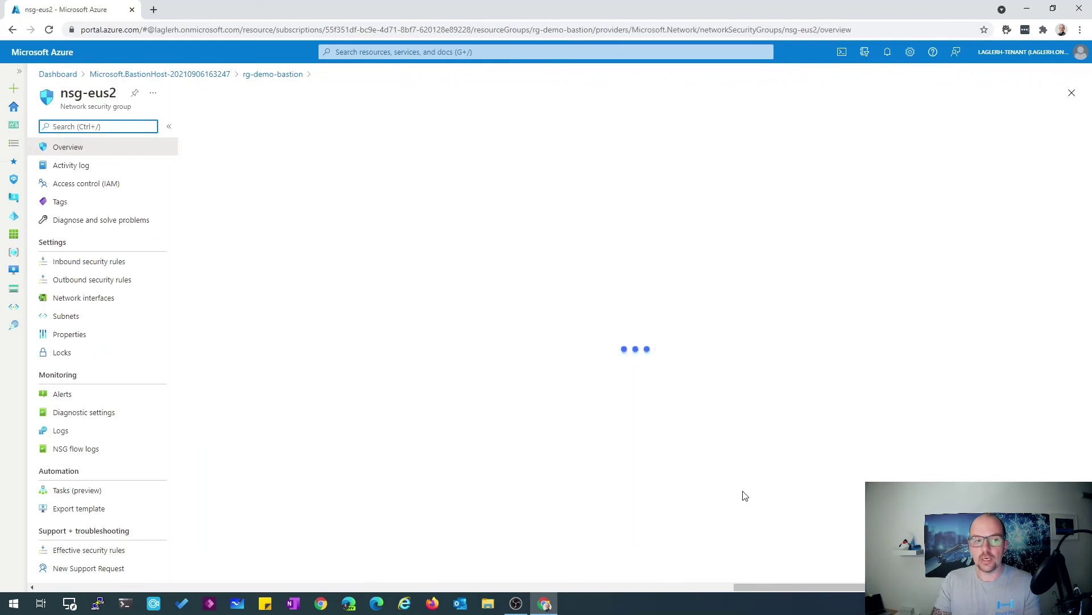
left_click(66, 317)
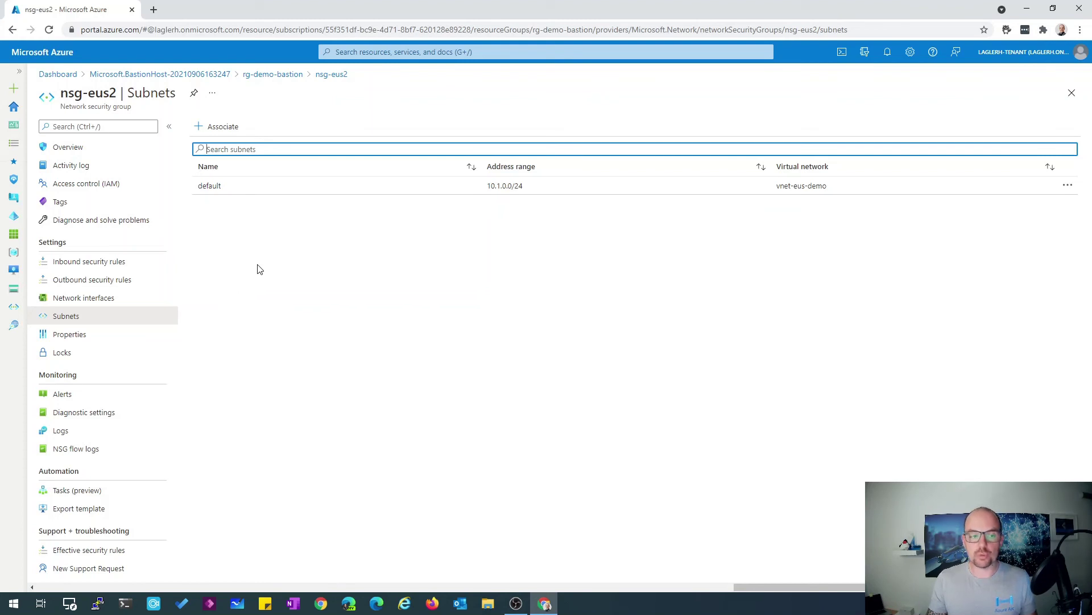
Copy the IPv4 address range of AzureBastionSubnet from the subnets of the vnet-we-demo virtual network
left_click(280, 76)
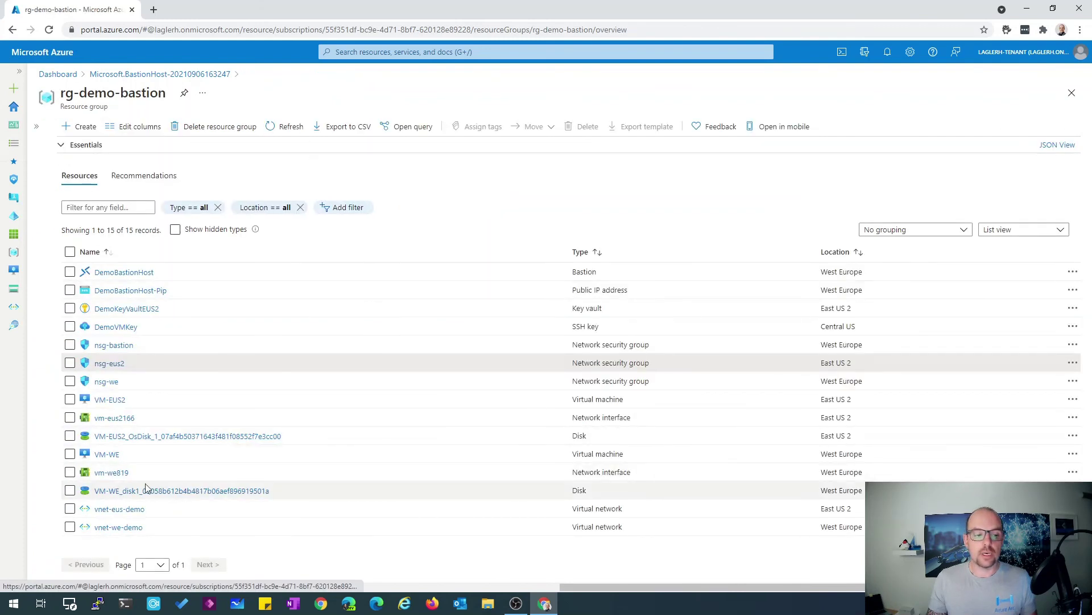
left_click(116, 527)
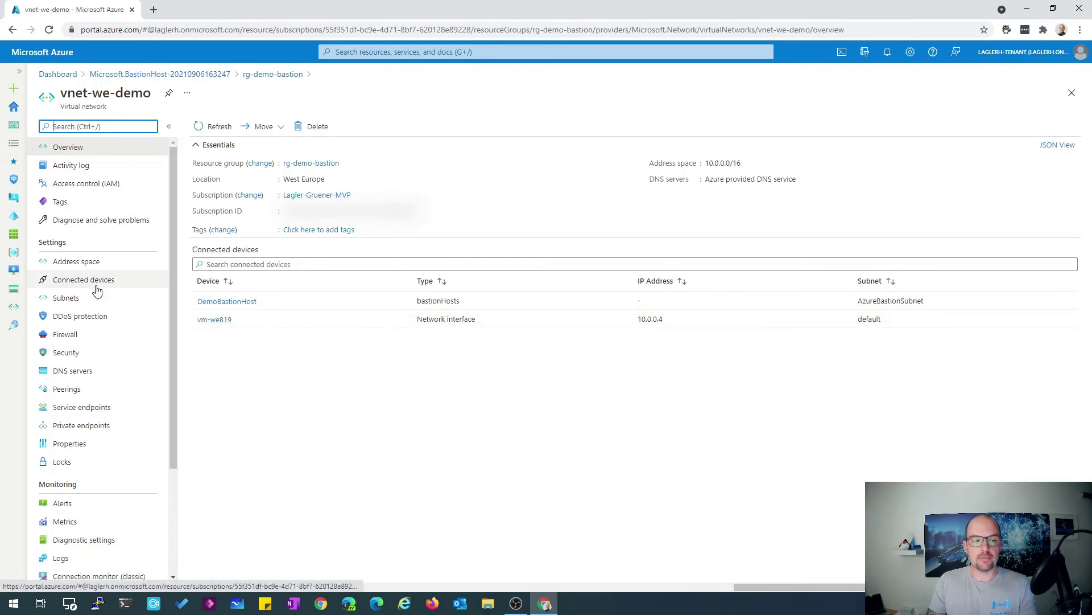
left_click(61, 297)
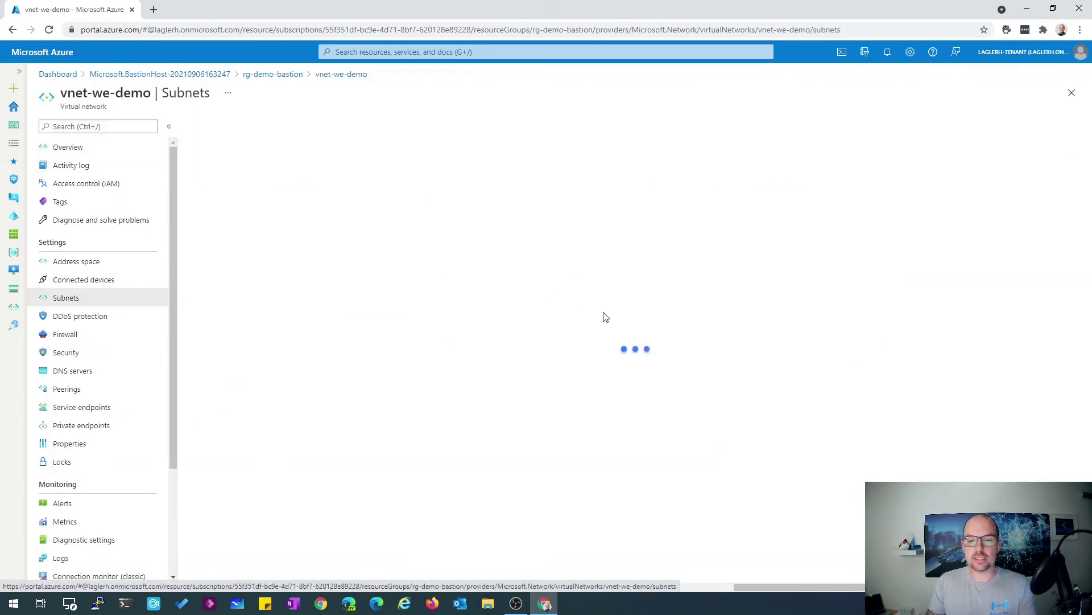
left_click_drag(319, 200, 356, 200)
key("ctrl+c")
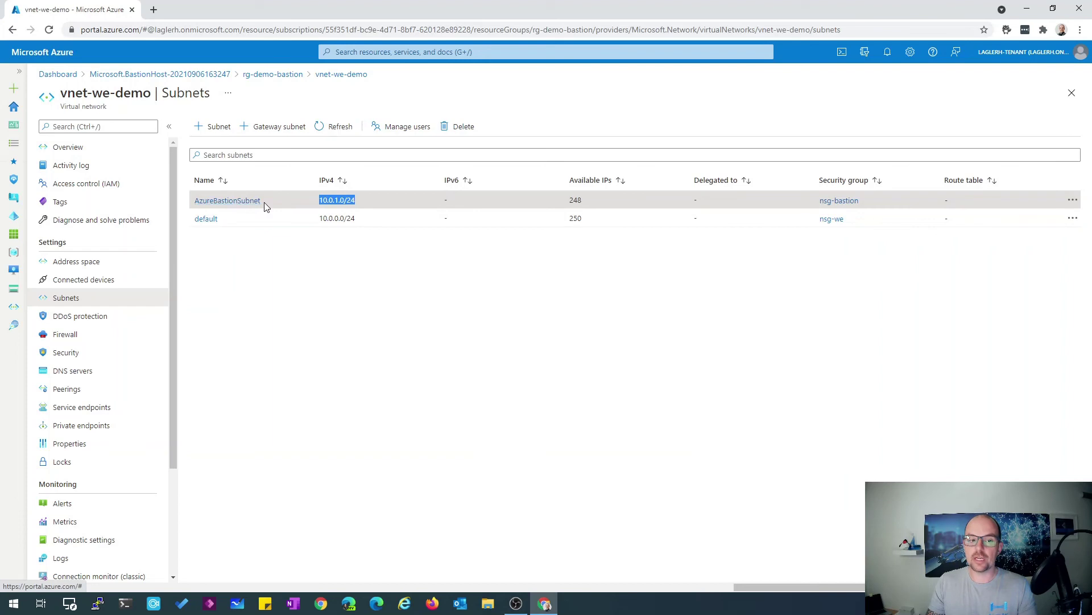
Start a new inbound security rule in nsg-eus2 with IP Addresses as source and the copied range 10.0.1.0/24
left_click(282, 75)
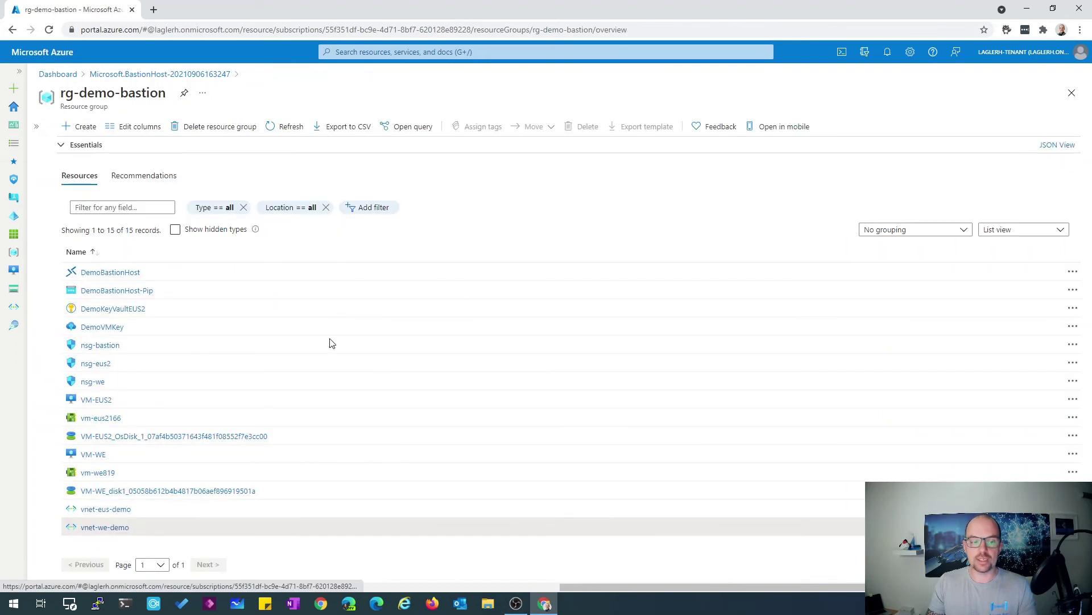
left_click(114, 364)
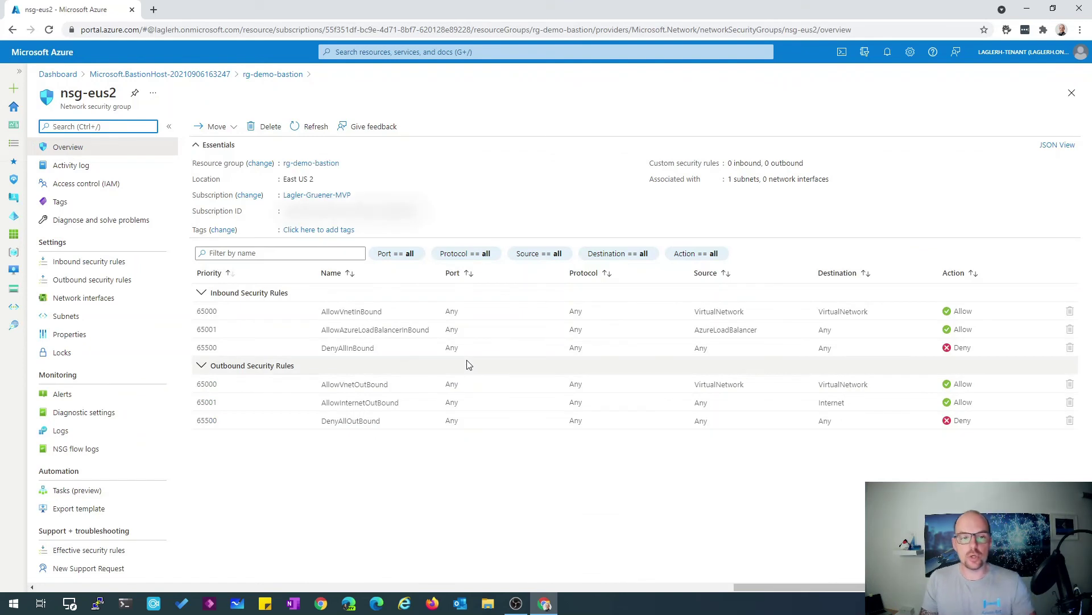
left_click(88, 261)
left_click(209, 126)
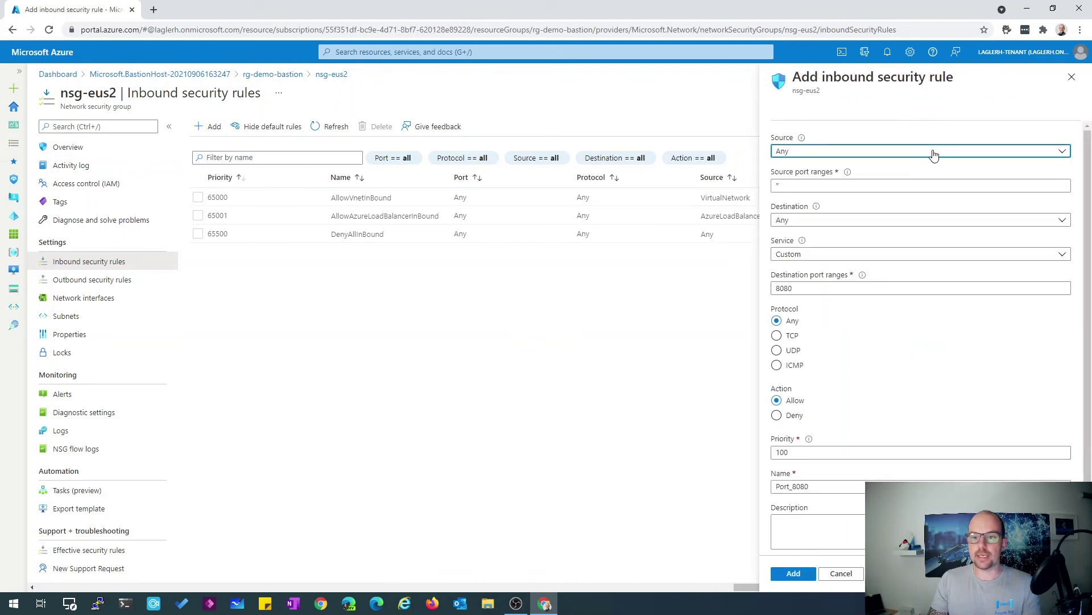
left_click(933, 154)
left_click(921, 186)
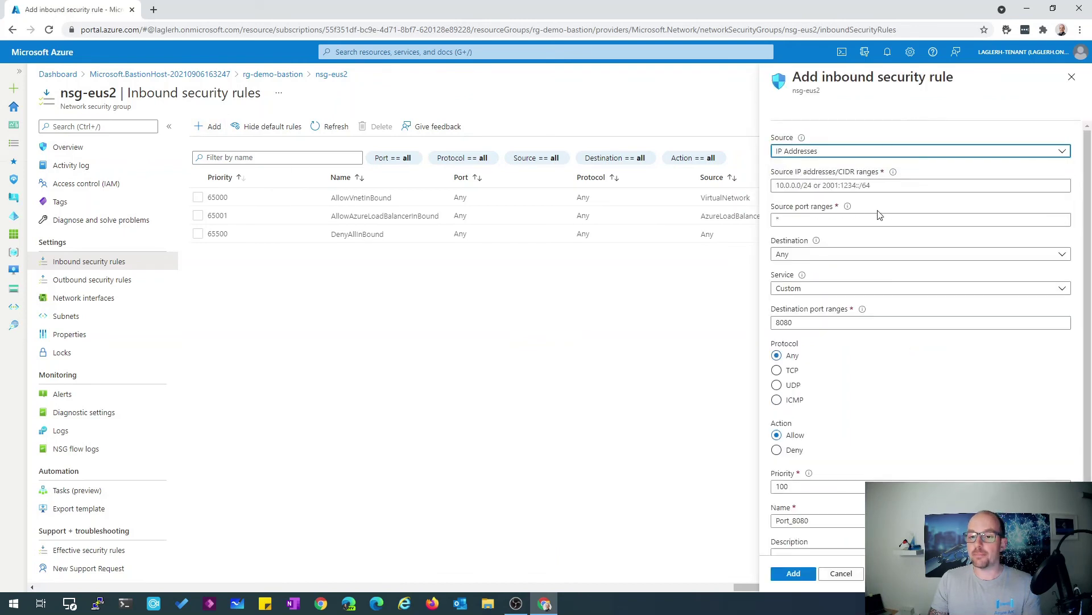
left_click(867, 188)
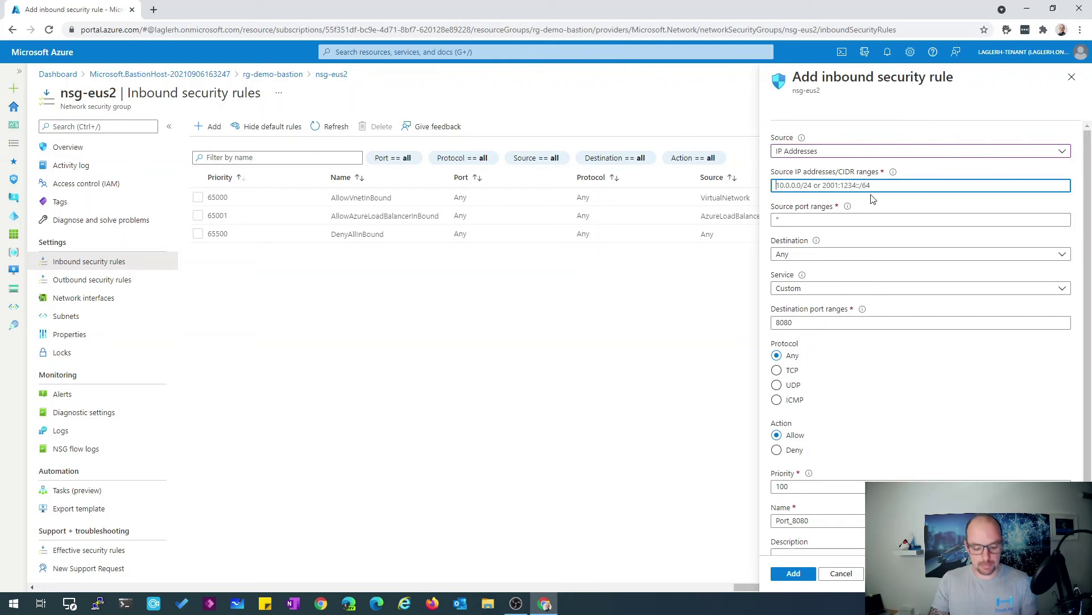
key("ctrl+v")
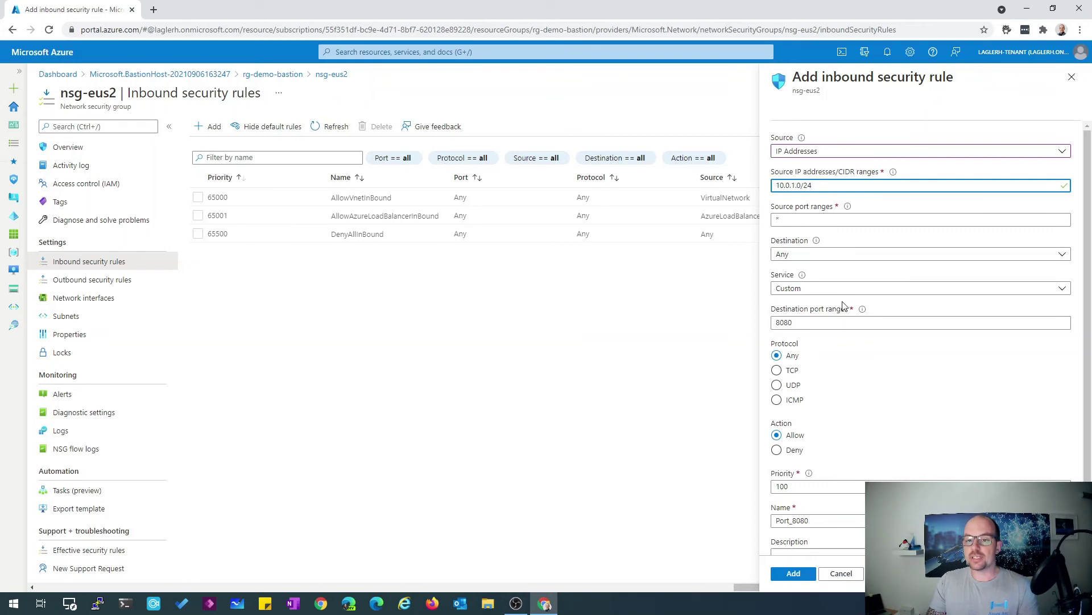
Set the inbound rule's destination to VirtualNetwork and its destination port ranges to *, keeping the Custom service
left_click(873, 259)
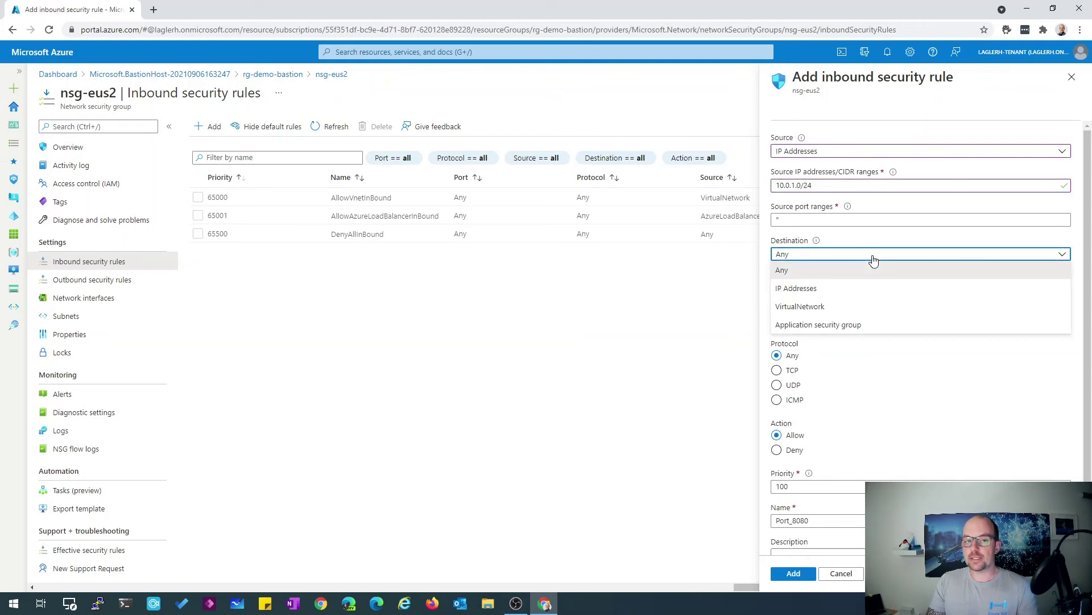
left_click(879, 307)
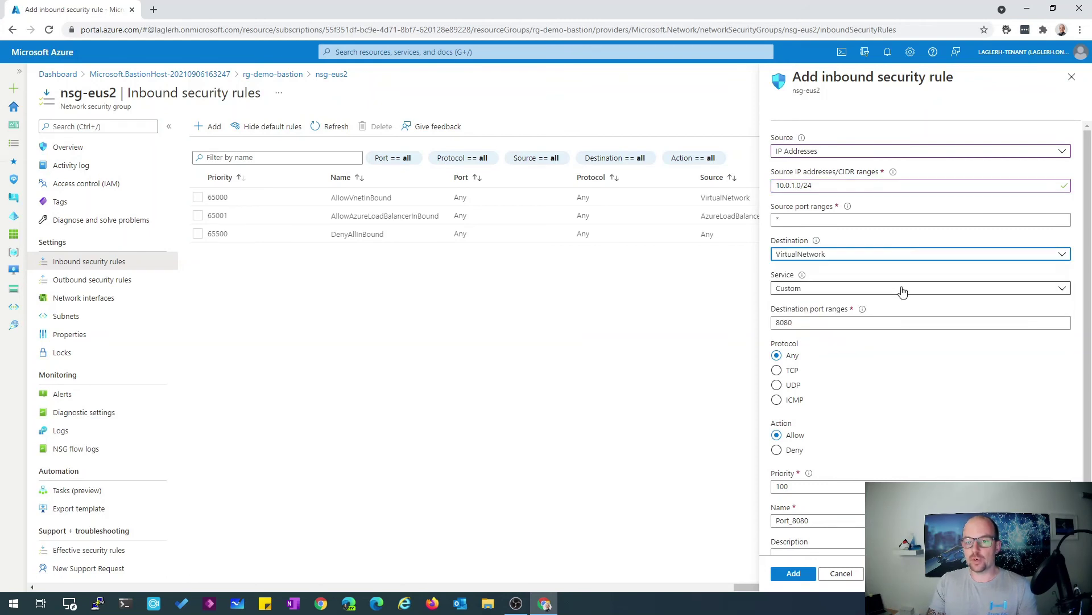
left_click(903, 289)
left_click(903, 290)
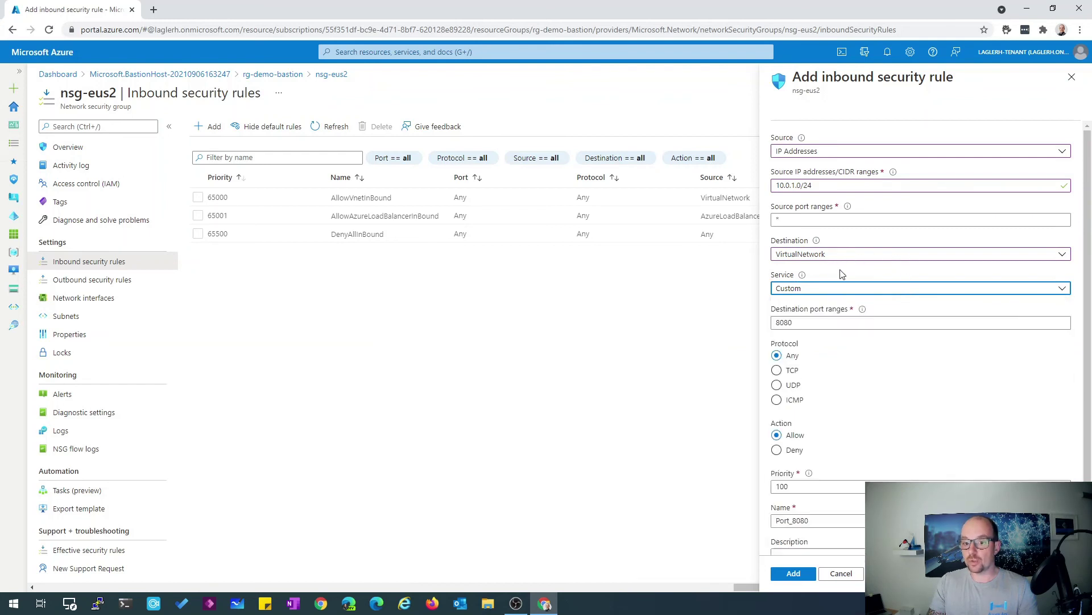
left_click(827, 293)
left_click(828, 295)
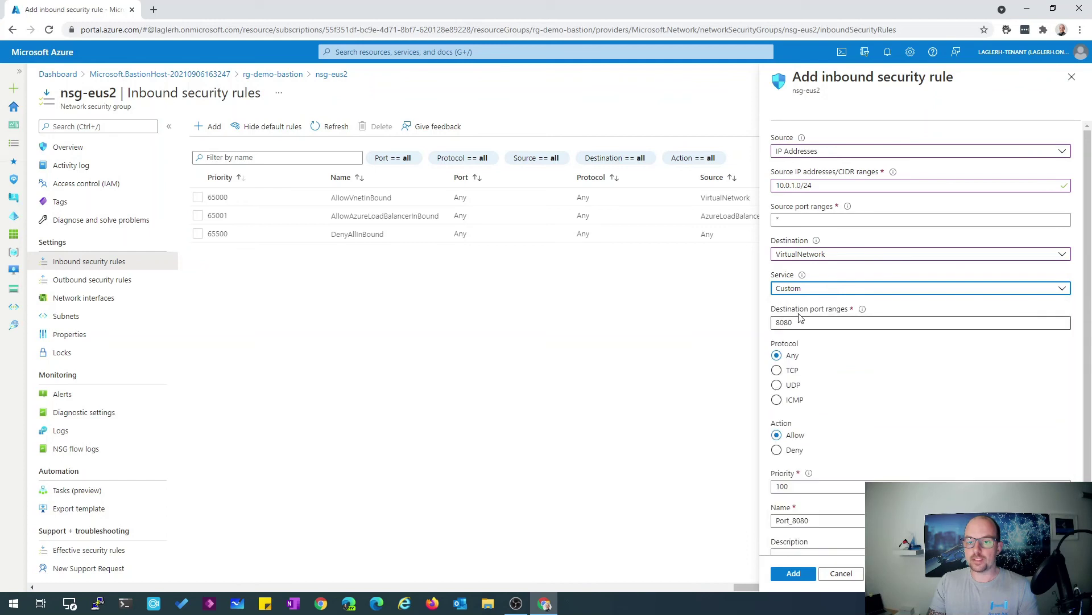
double_click(802, 322)
type("*")
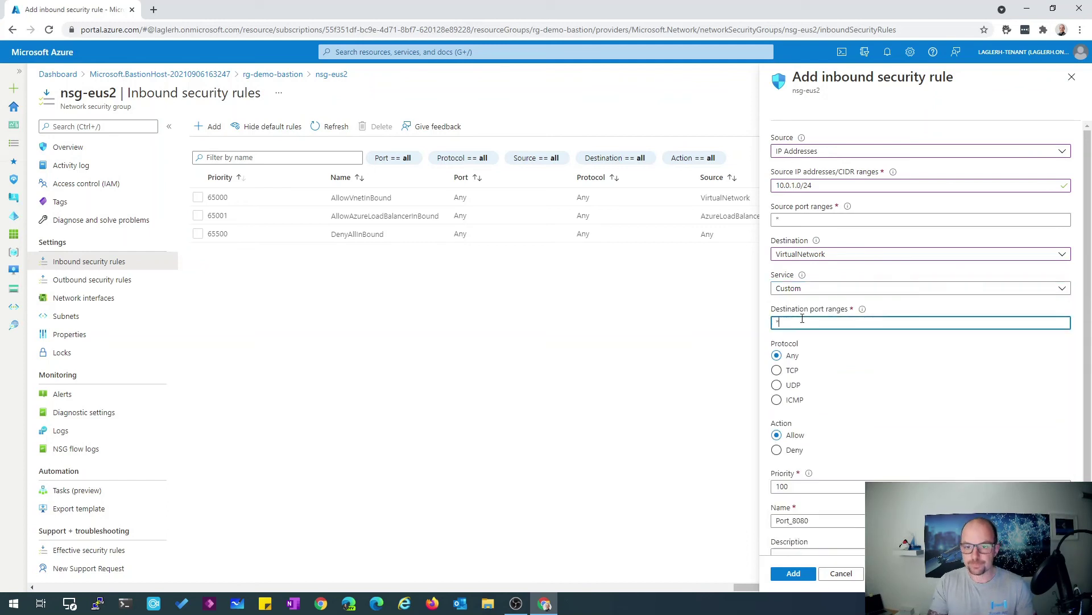
Set the rule to Deny with priority 4096, name it Drop-AzureBastion-connection, add it and refresh the rule list
left_click(789, 452)
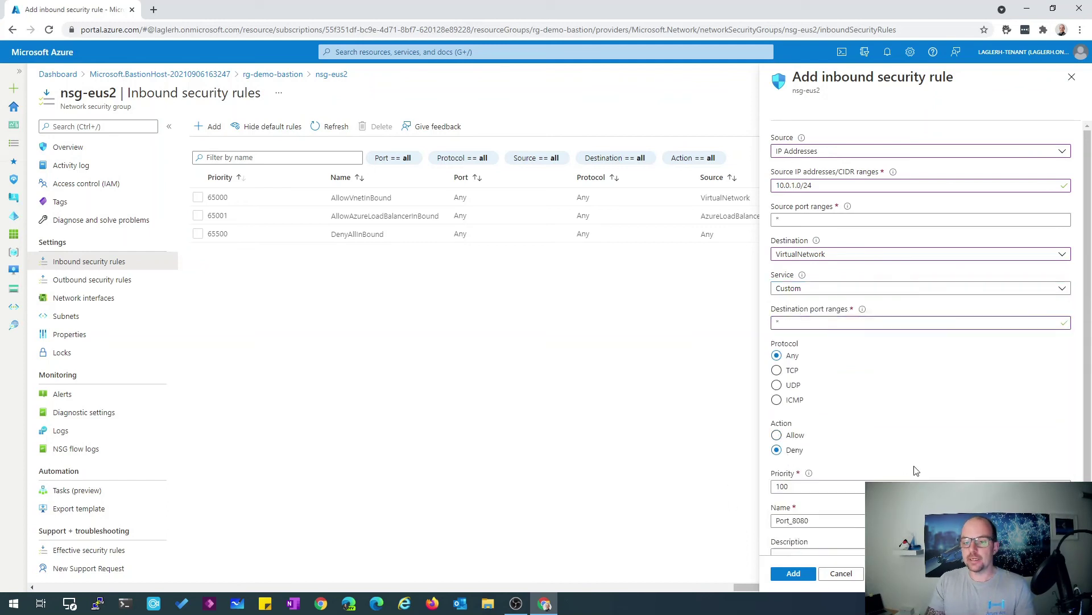
double_click(808, 486)
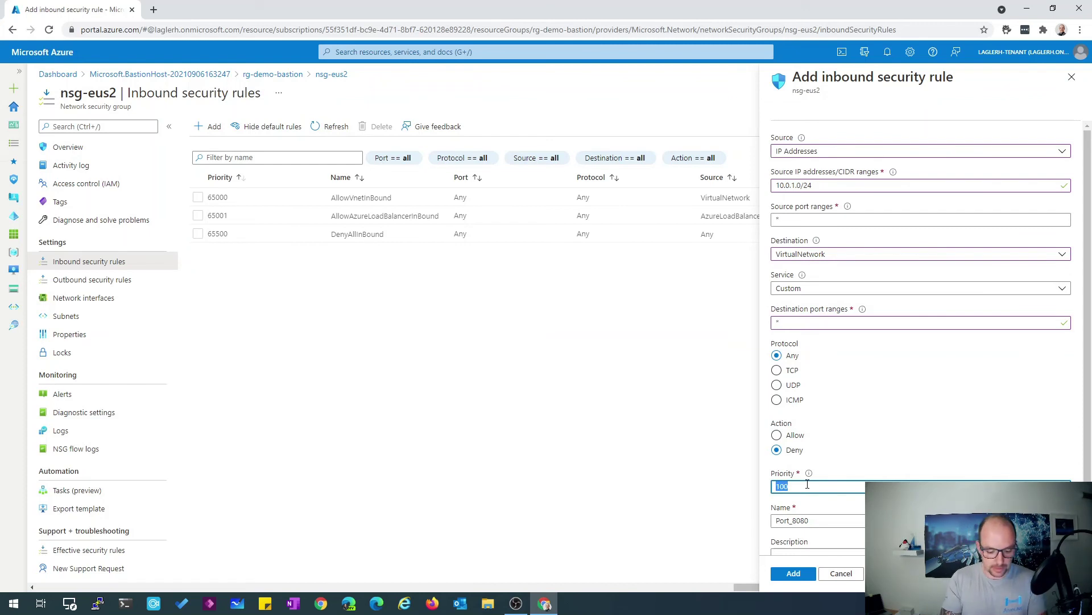
type("4096")
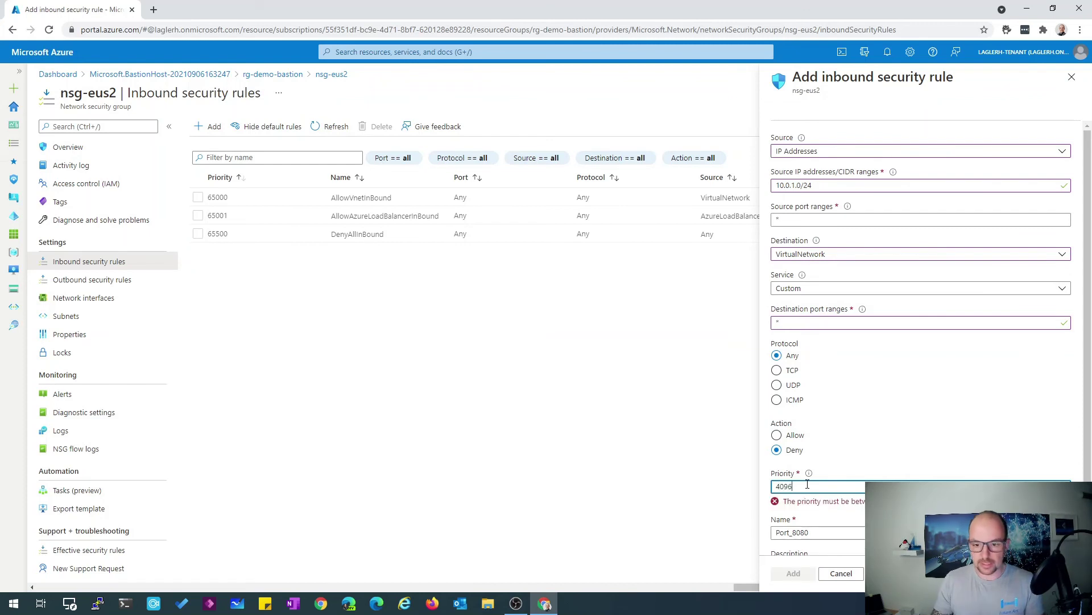
key("Tab")
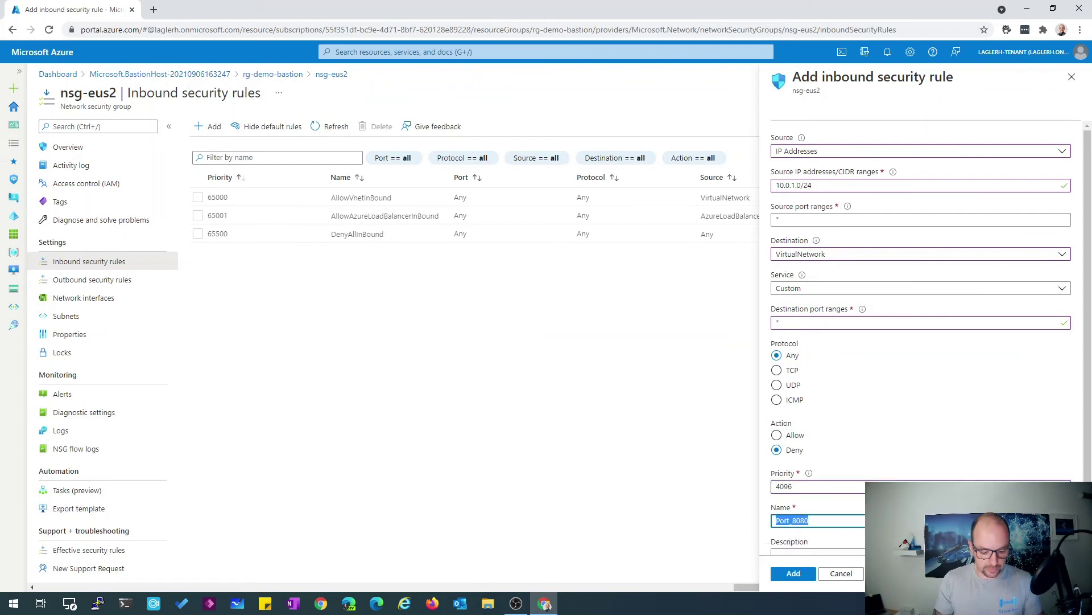
type("Drop-AzureBastion-connec")
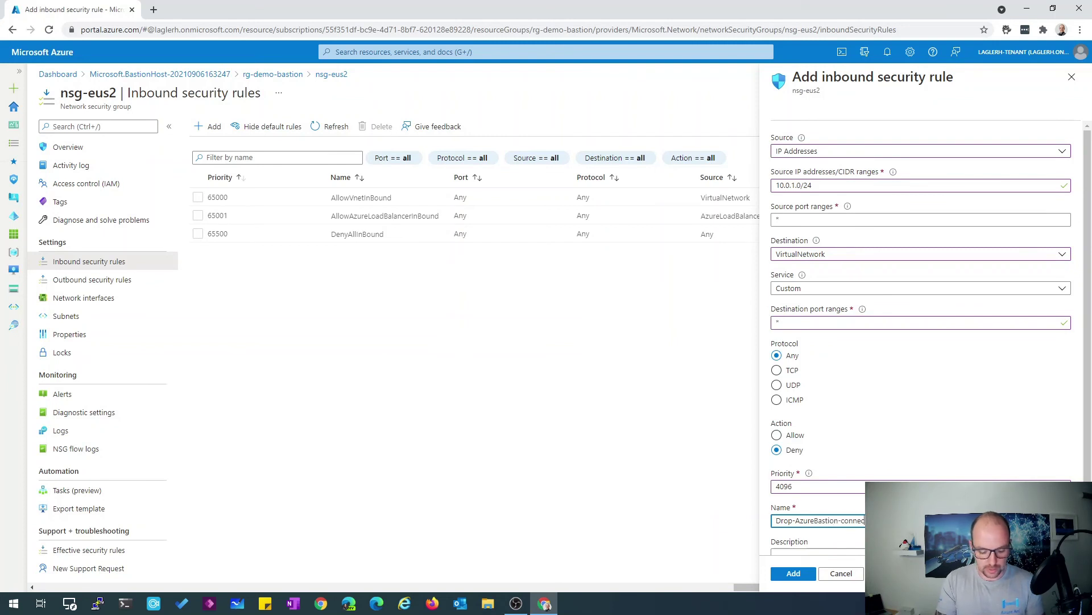
scroll(911, 512, "down", 1)
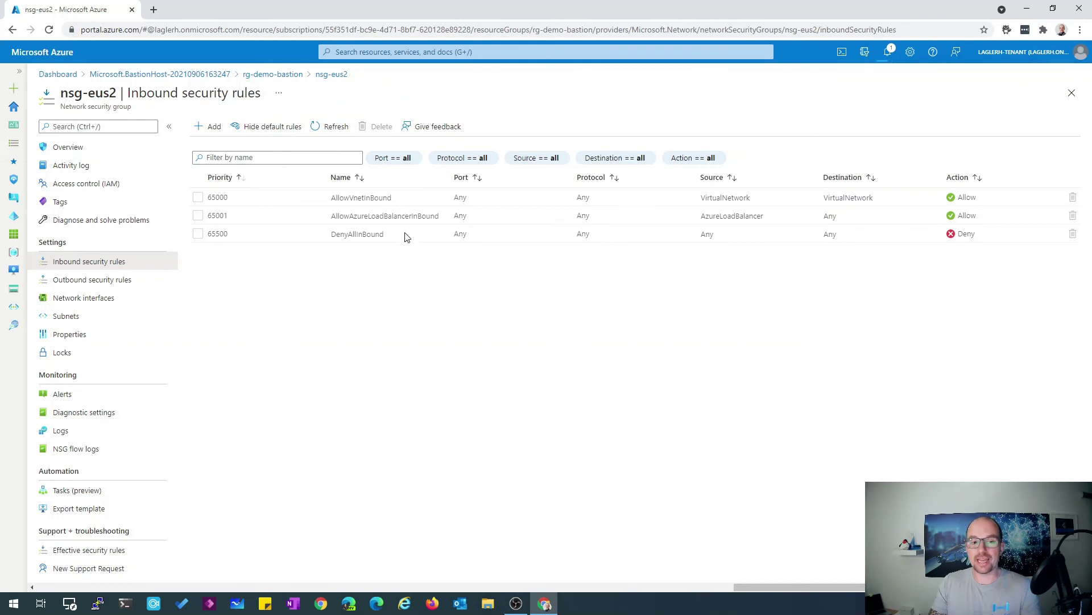
left_click(331, 127)
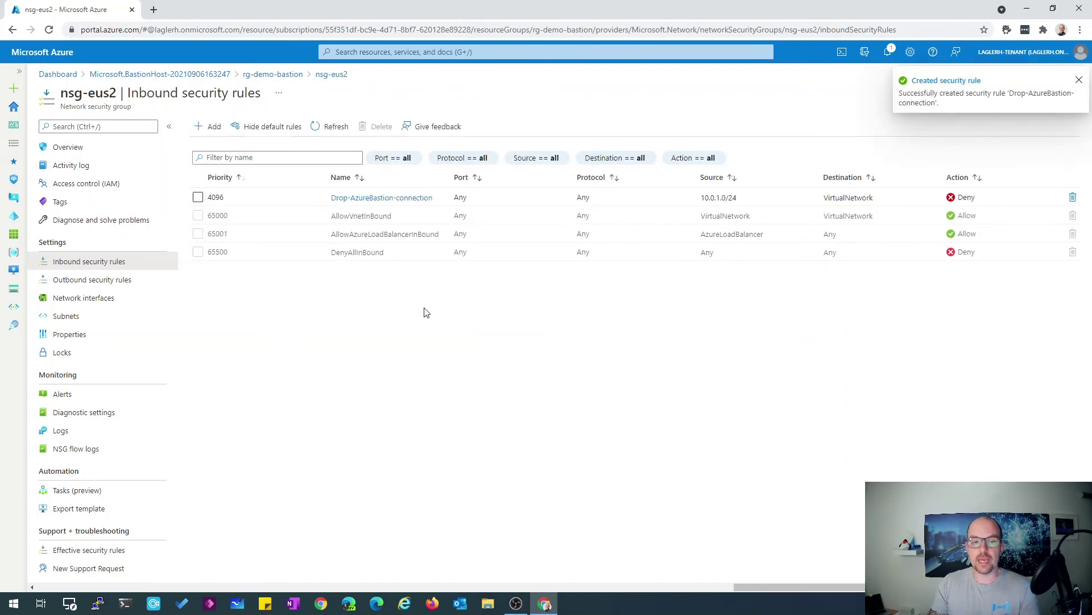
Check the subnet association of nsg-eus2 and the source of the Drop-AzureBastion-connection rule in VM-EUS2's networking settings
left_click(67, 316)
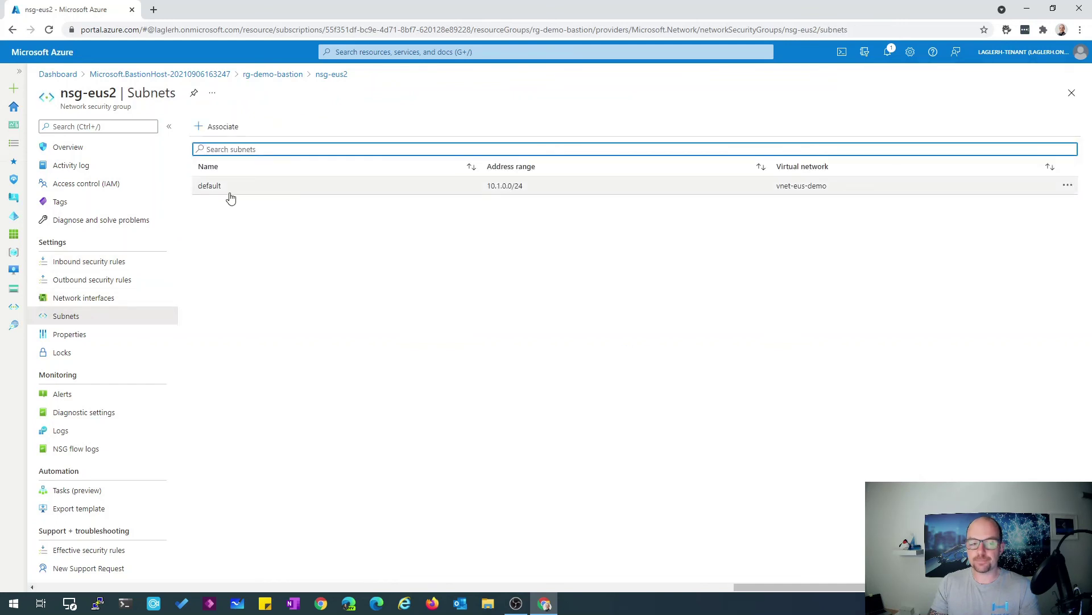
left_click(320, 76)
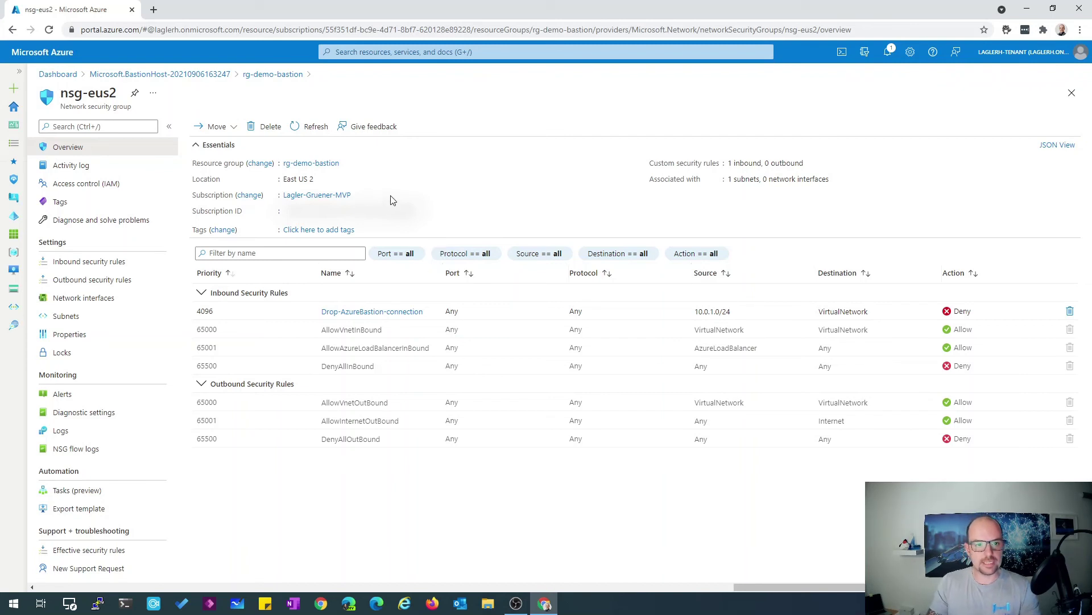
left_click(275, 74)
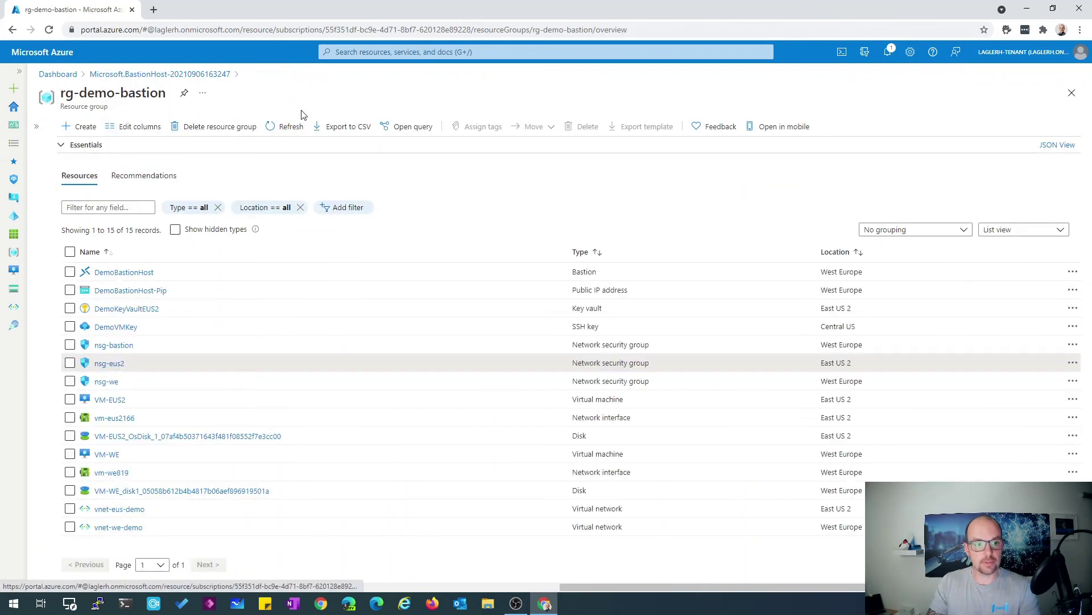
left_click(111, 400)
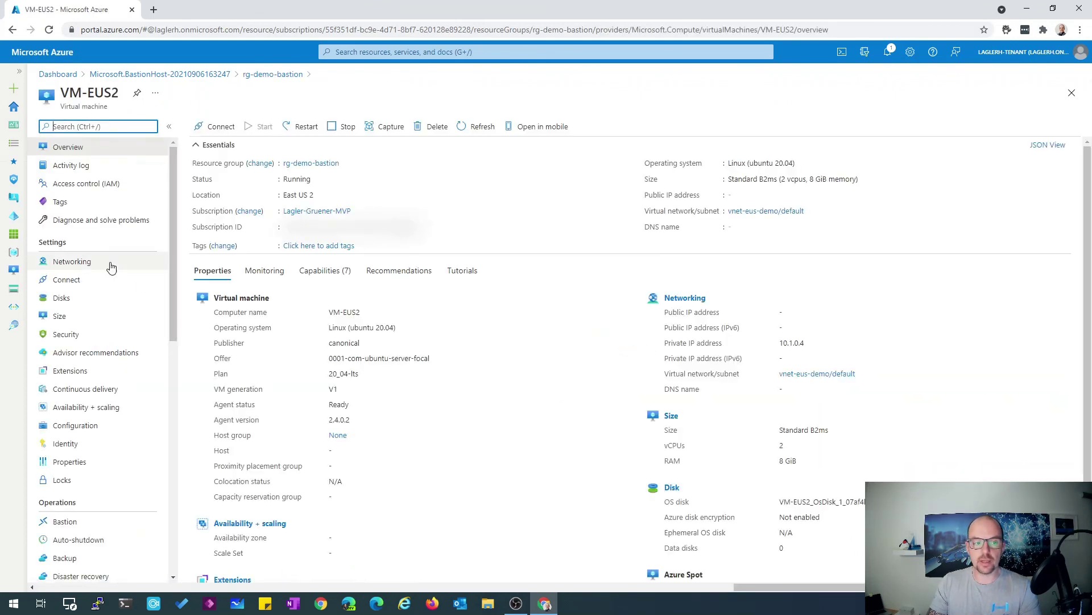
left_click(111, 265)
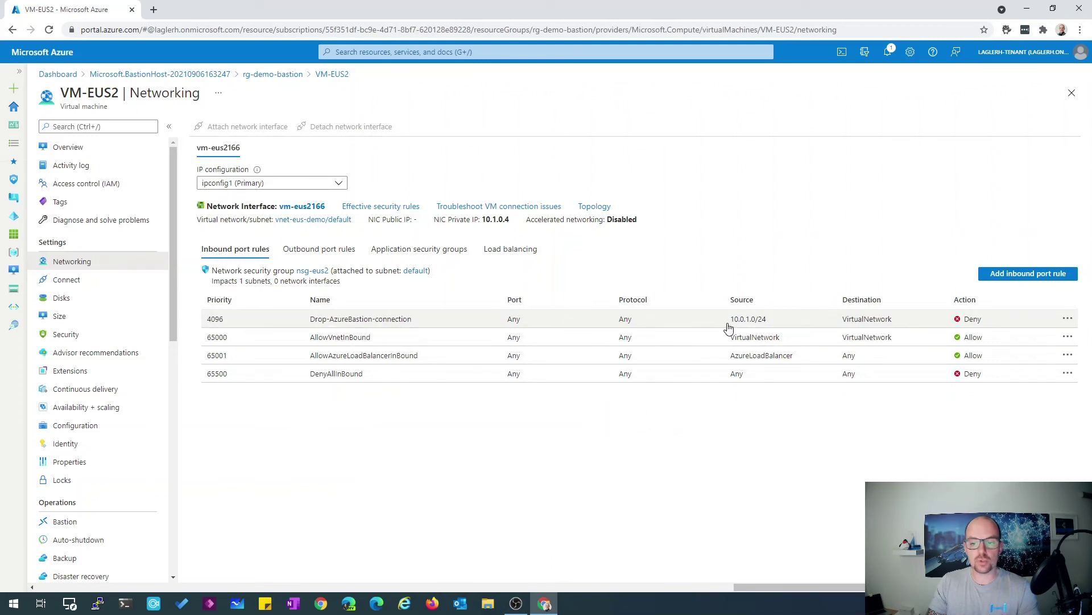
left_click_drag(729, 328, 768, 325)
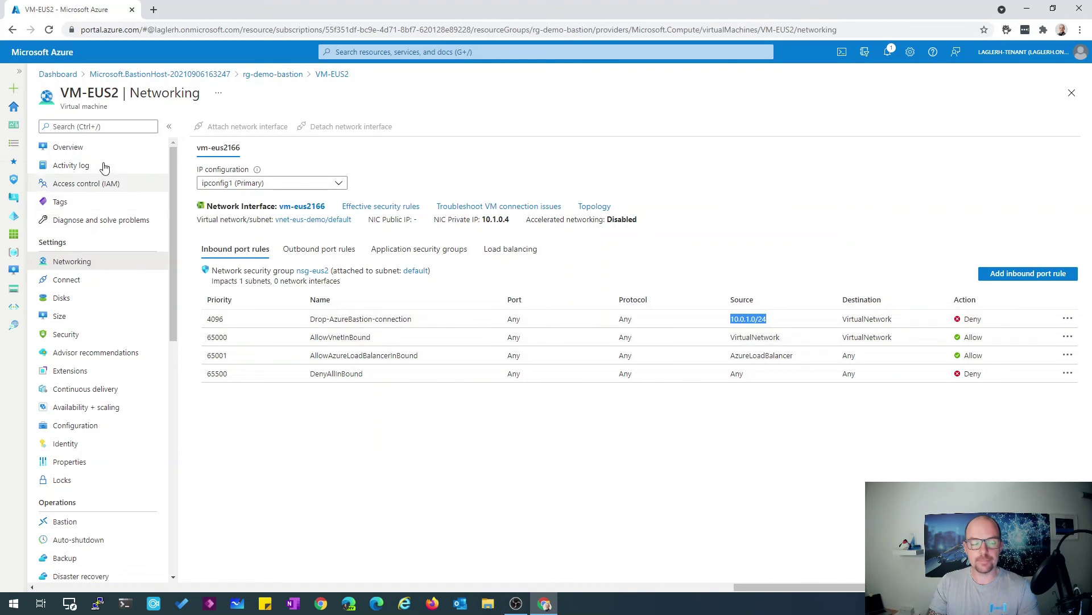
Try to connect to VM-EUS2 through Bastion as adminuser with the SSH private key from Azure Key Vault, and close the session
left_click(85, 148)
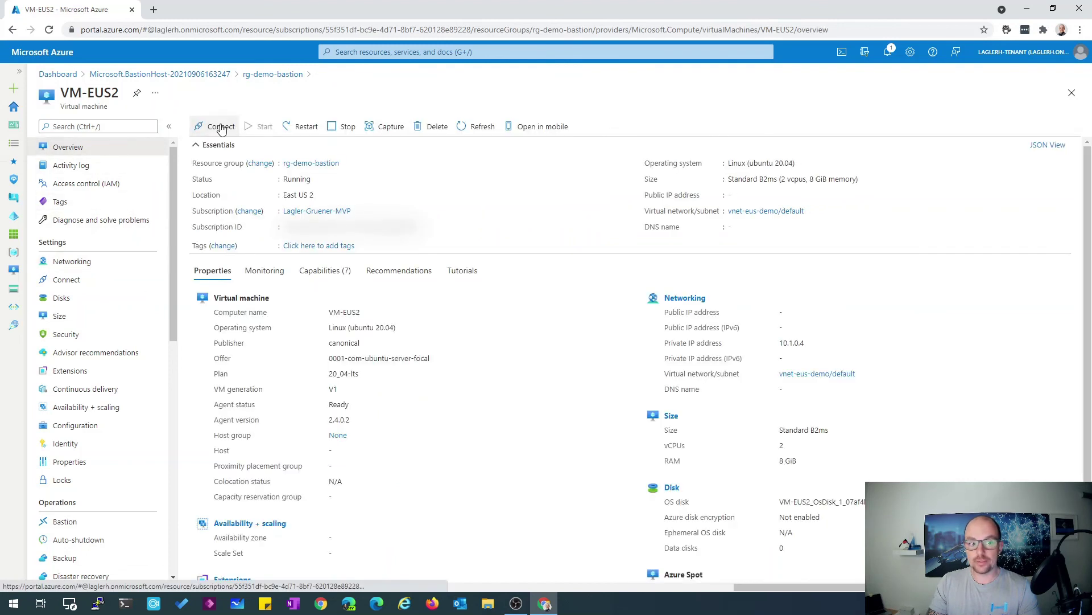
left_click(221, 127)
left_click(211, 188)
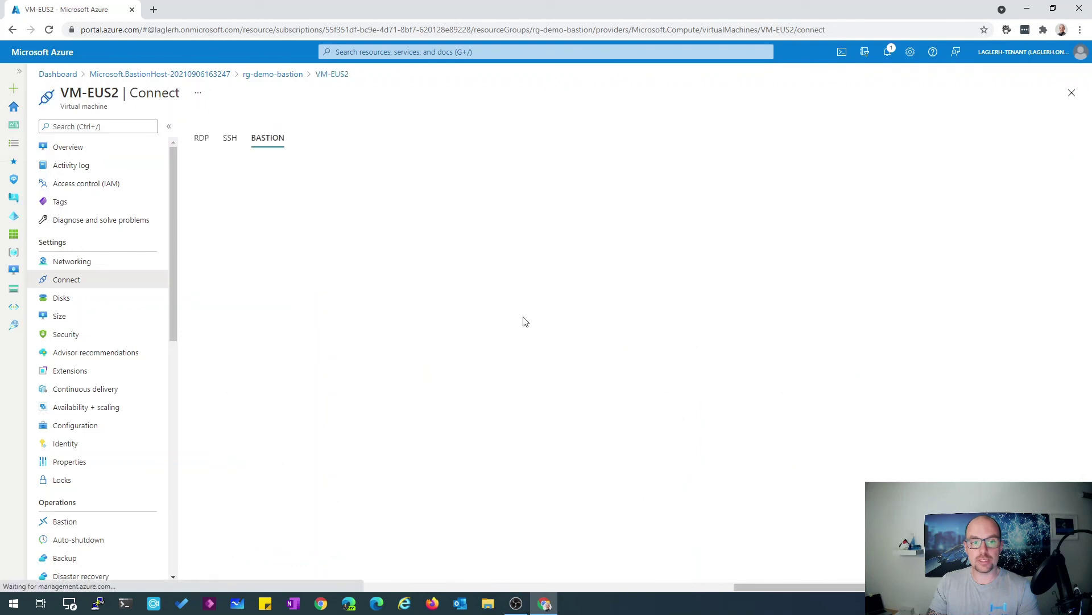
left_click(226, 233)
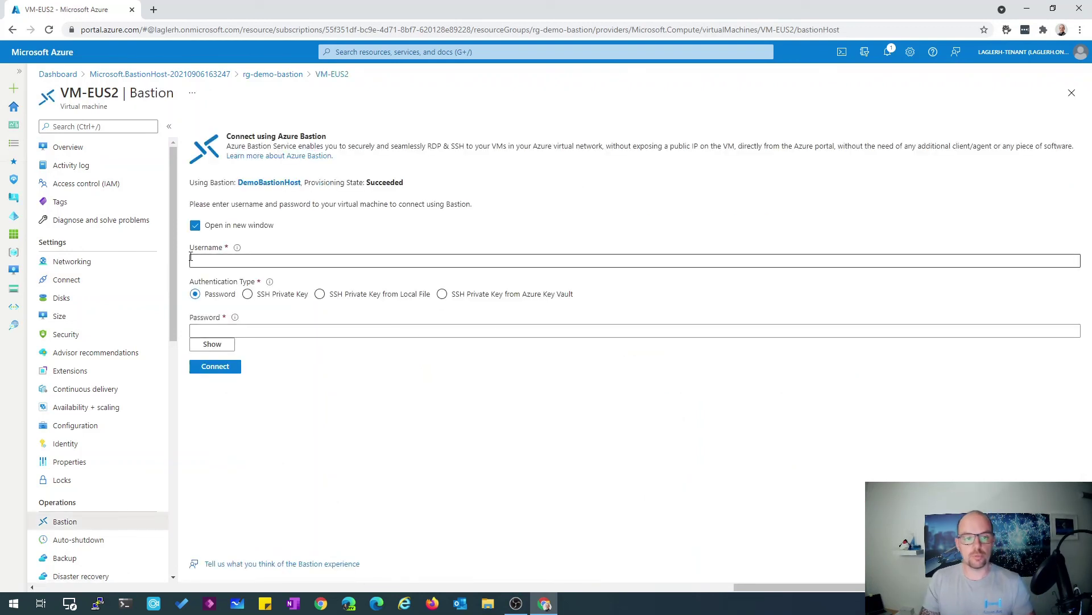
left_click(277, 264)
type("adminuser")
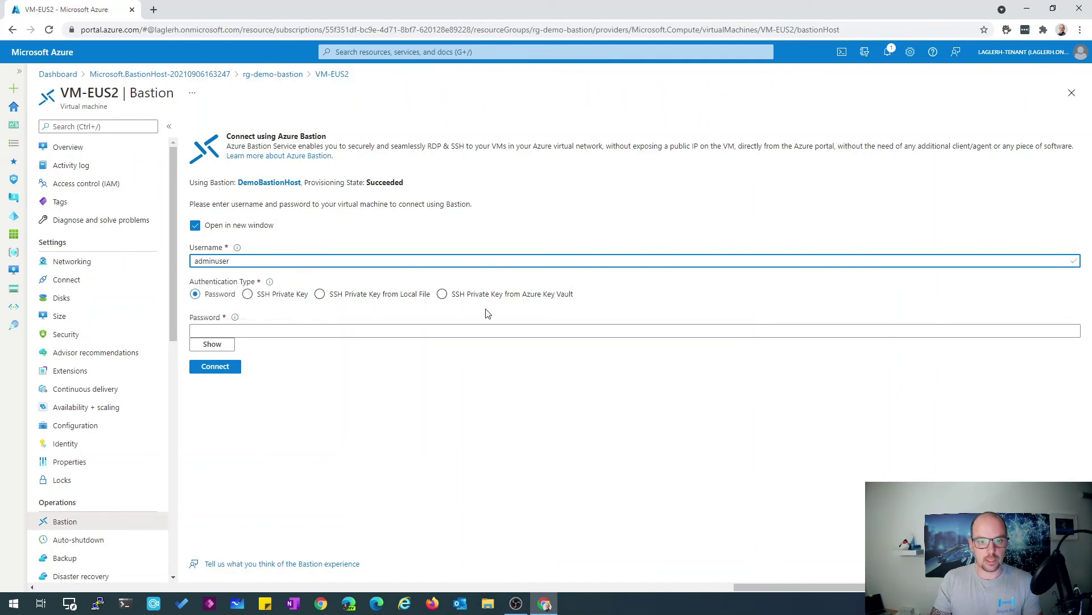
left_click(442, 294)
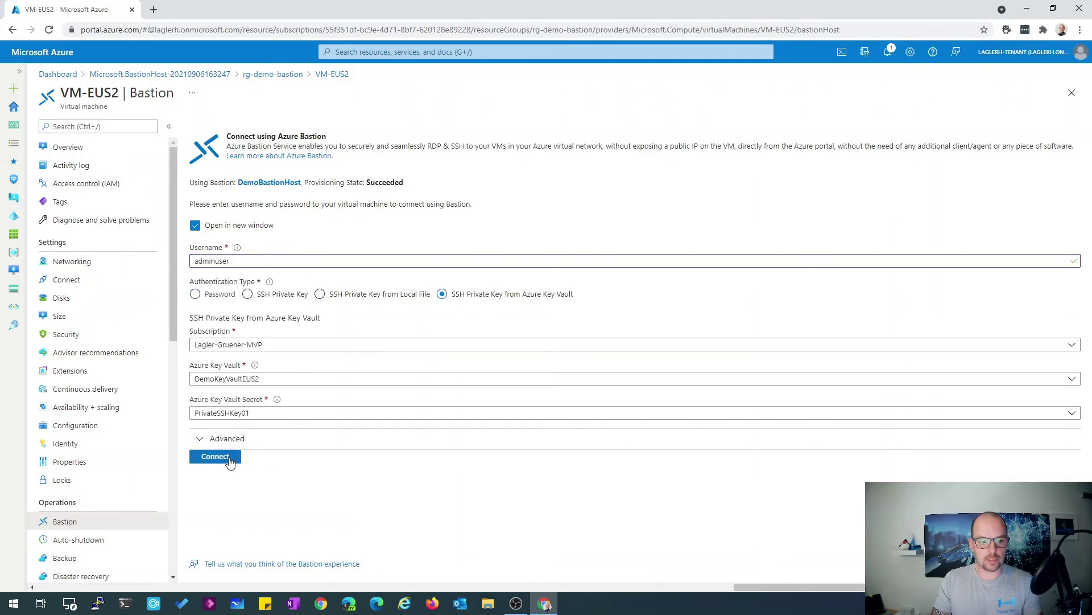
left_click(229, 456)
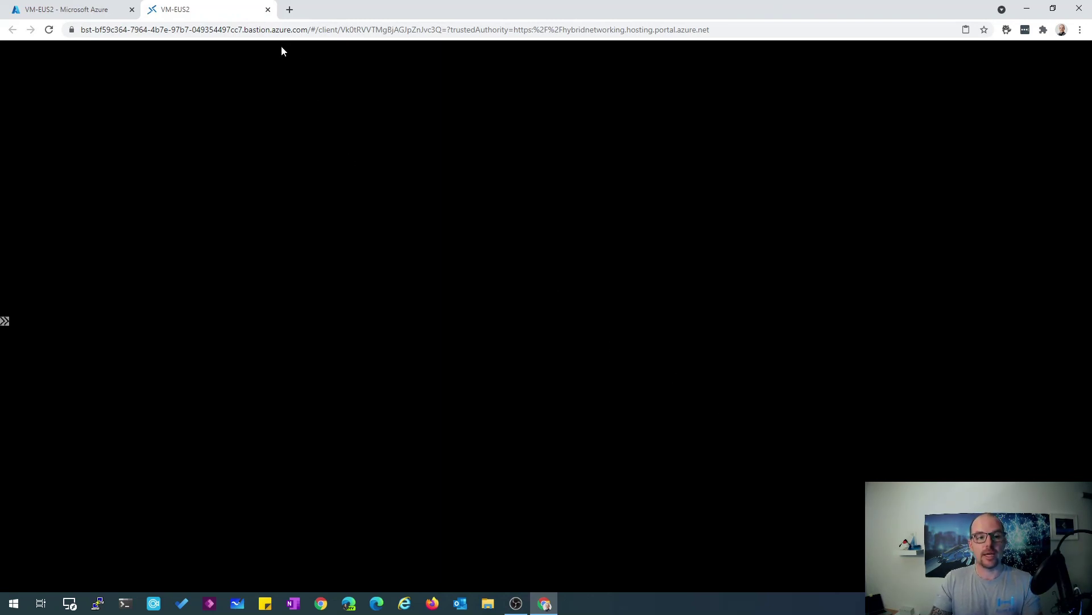
left_click(268, 10)
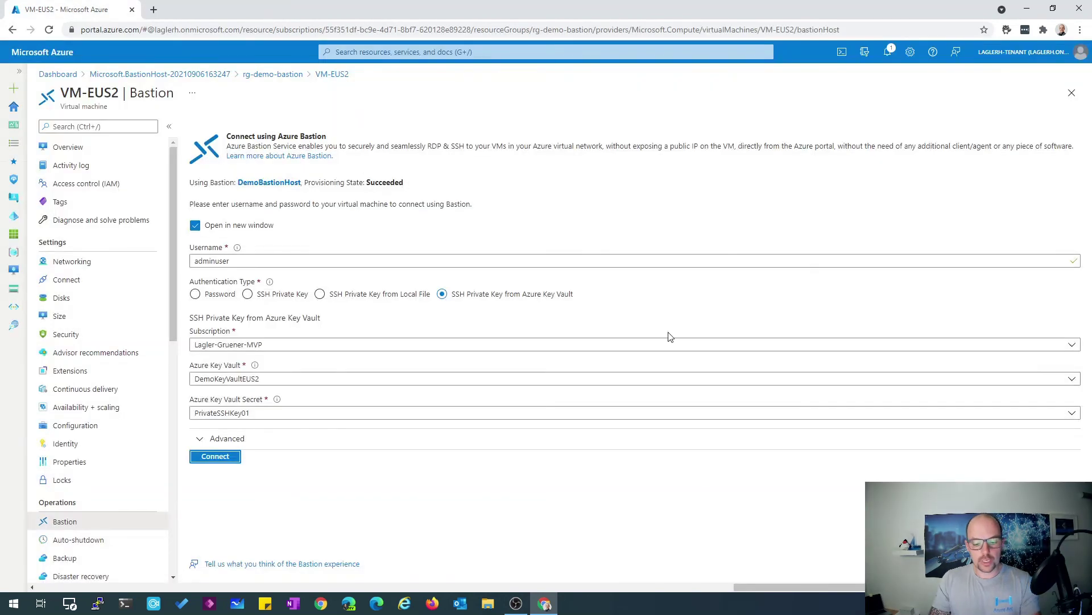